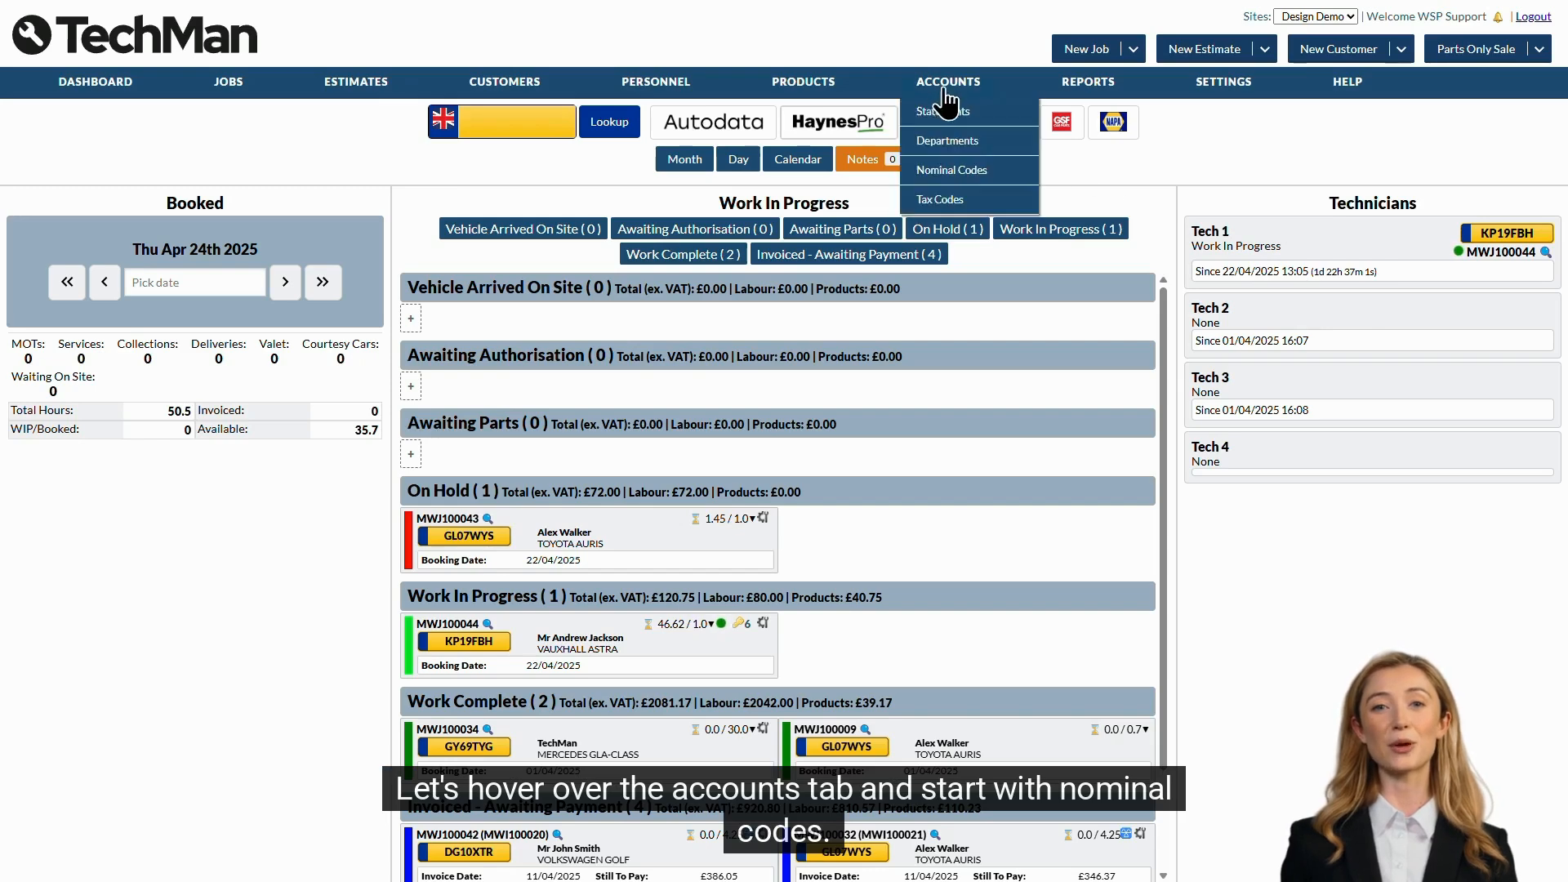
- Change the nominal code of the existing Sales entry to 201 and save it
click(957, 171)
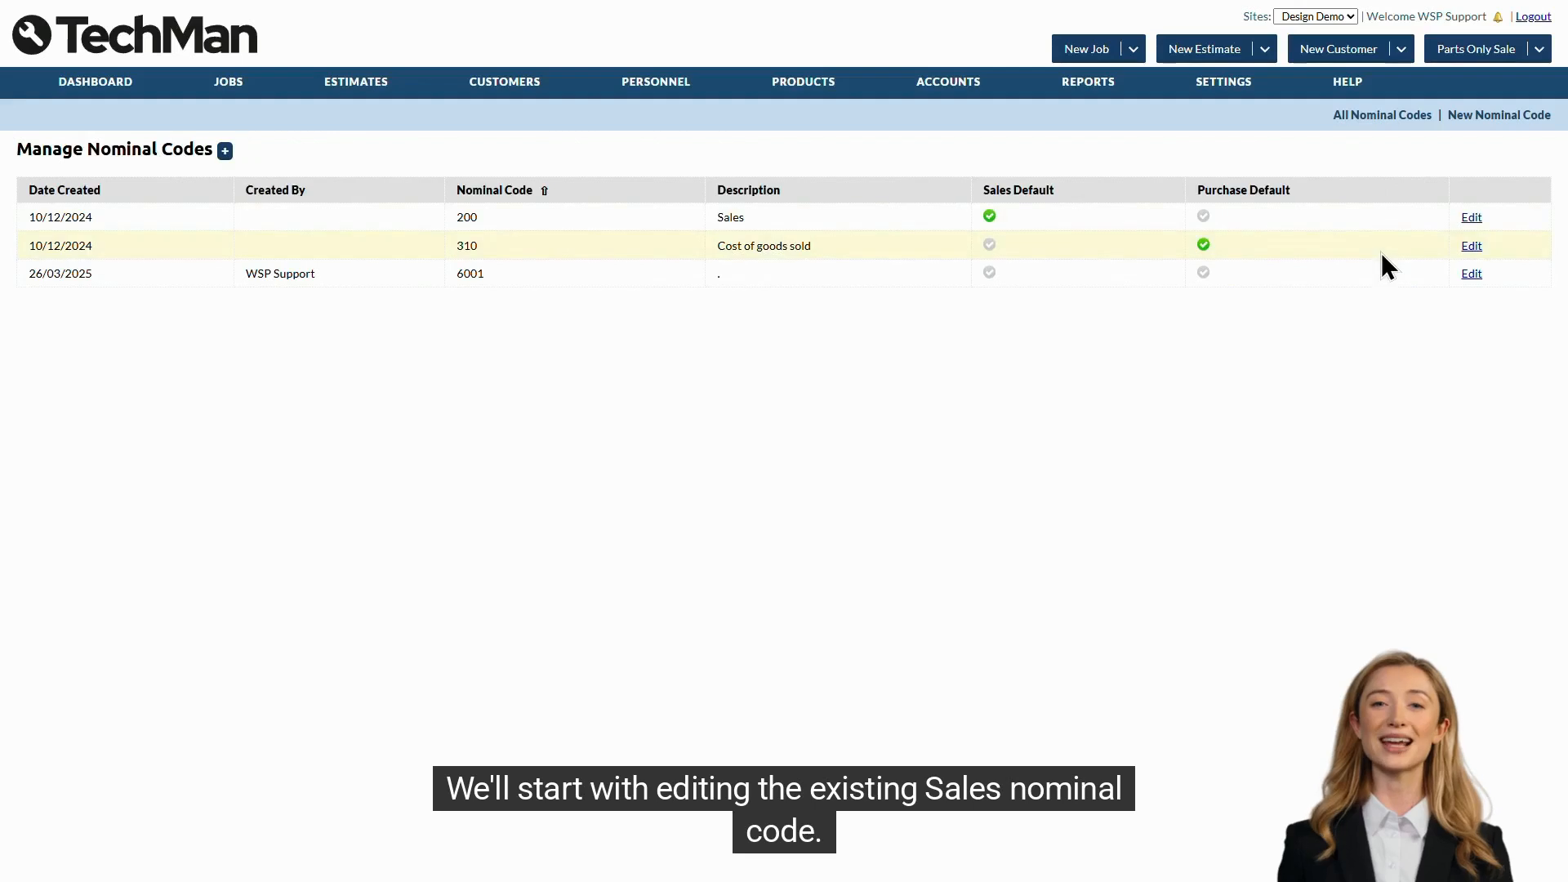
click(1471, 217)
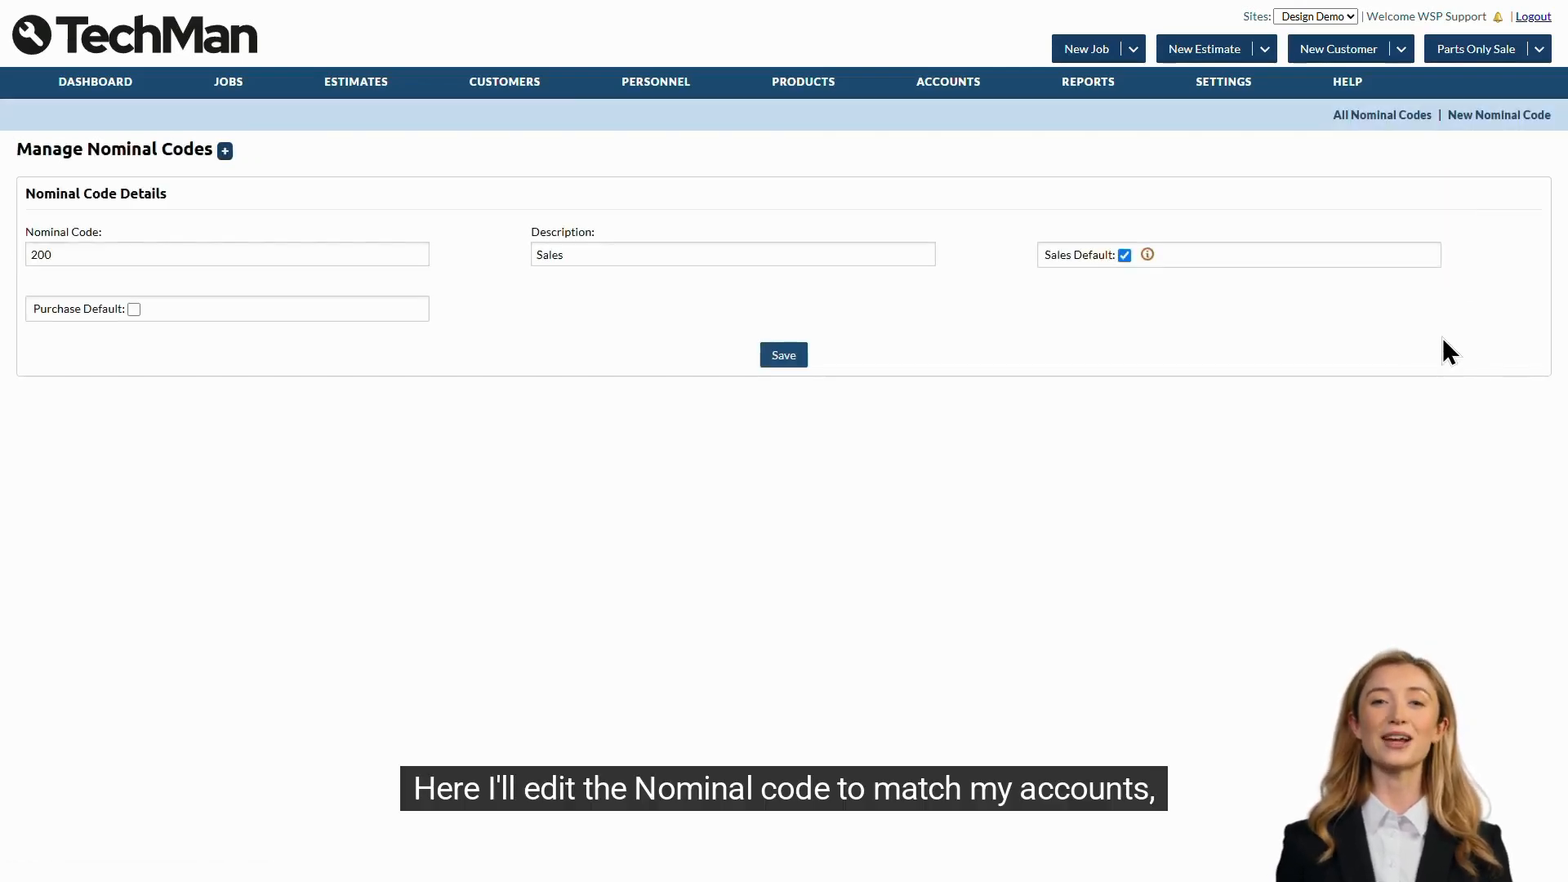
click(363, 254)
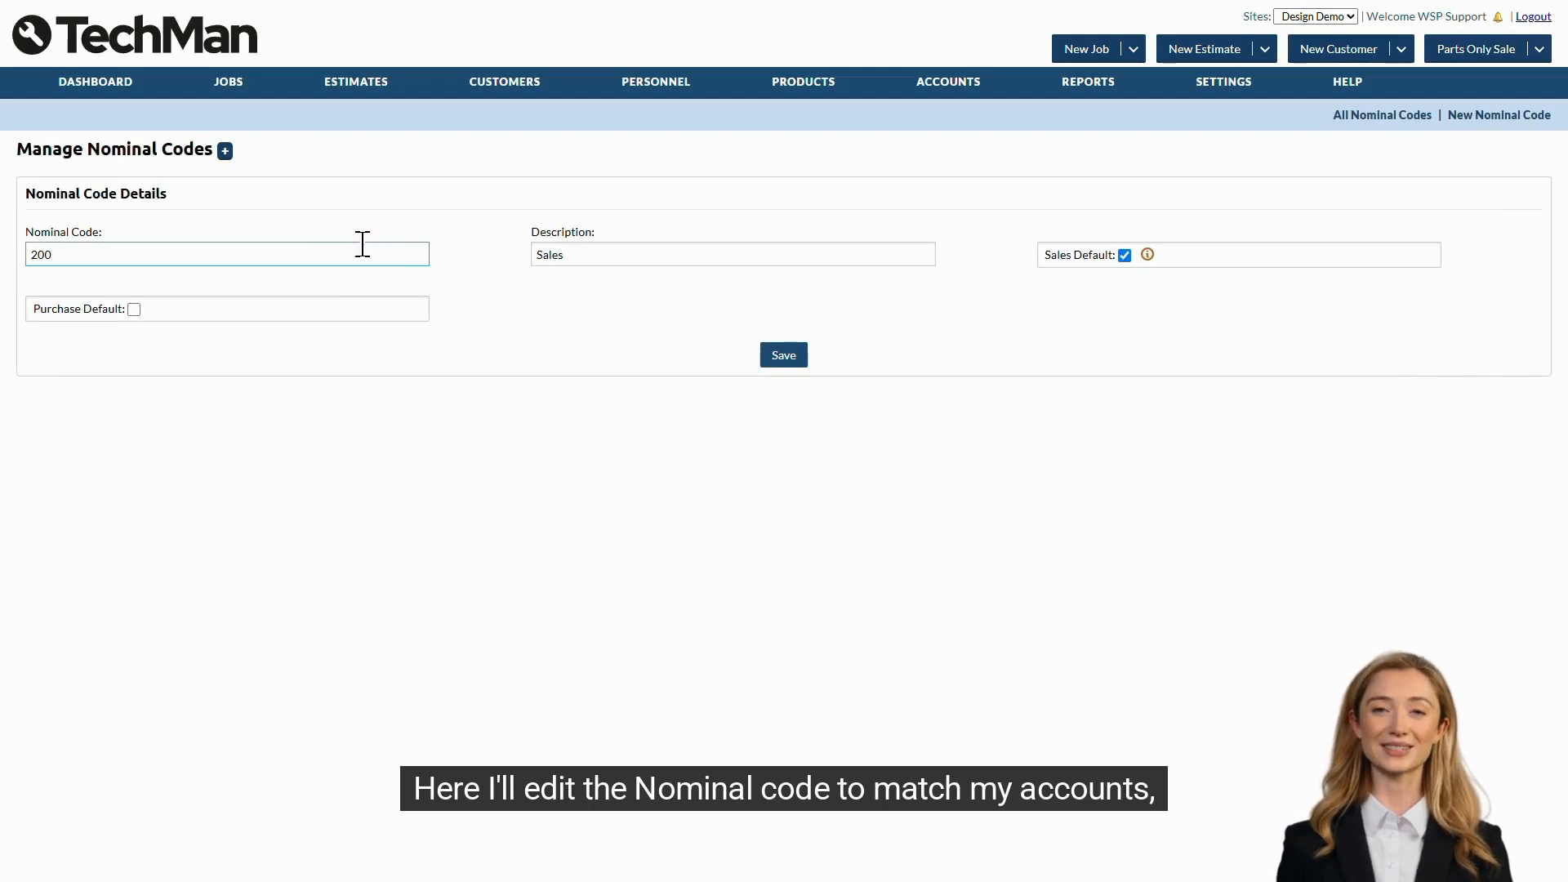
key(BackSpace)
click(834, 256)
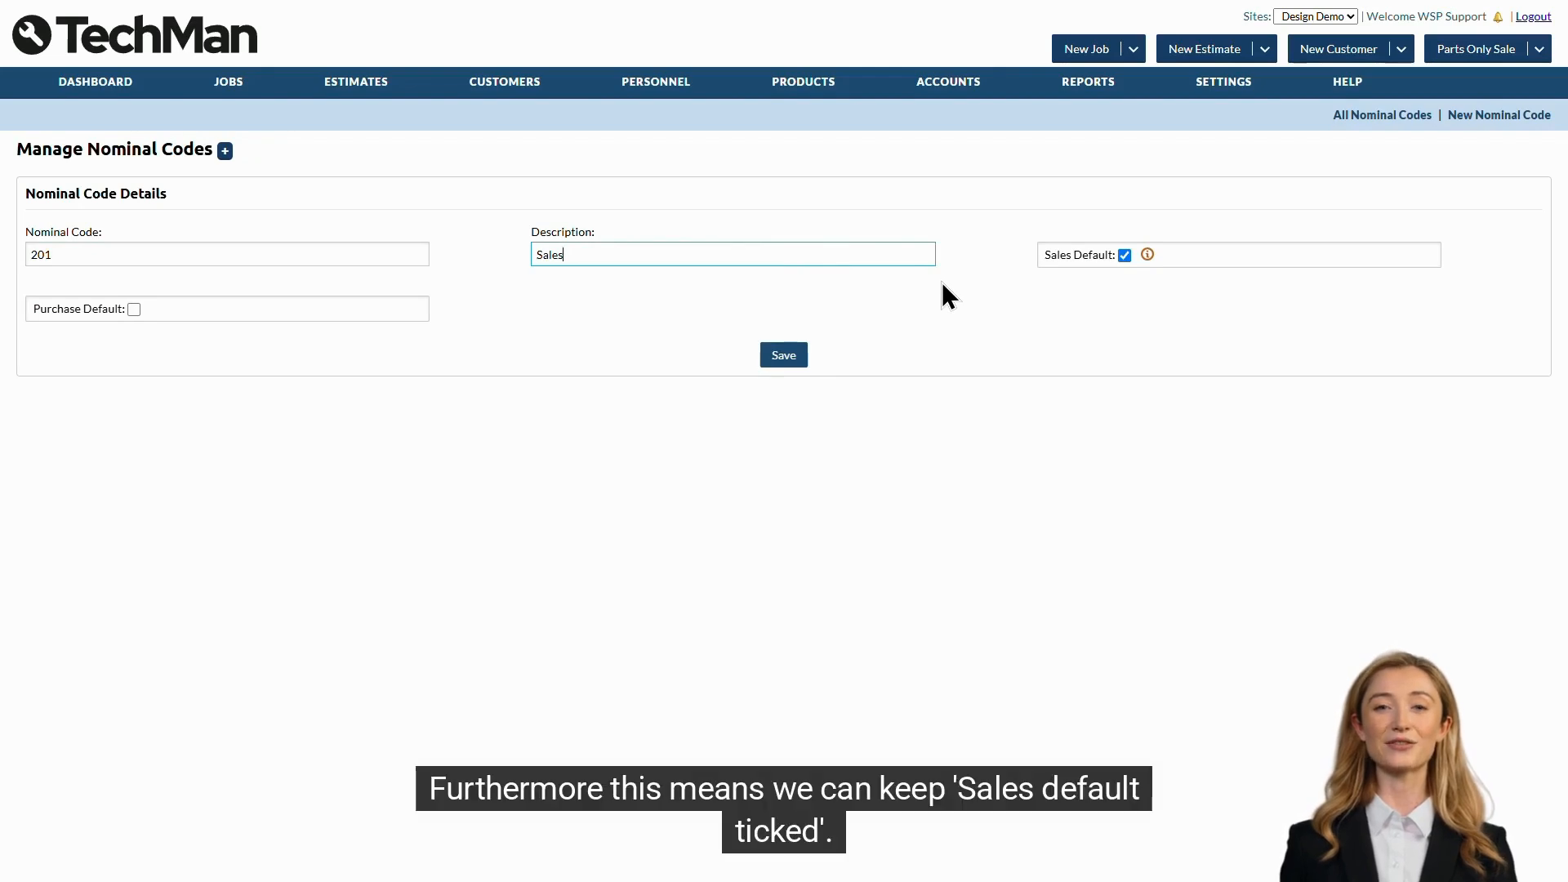
mouse_move(1148, 258)
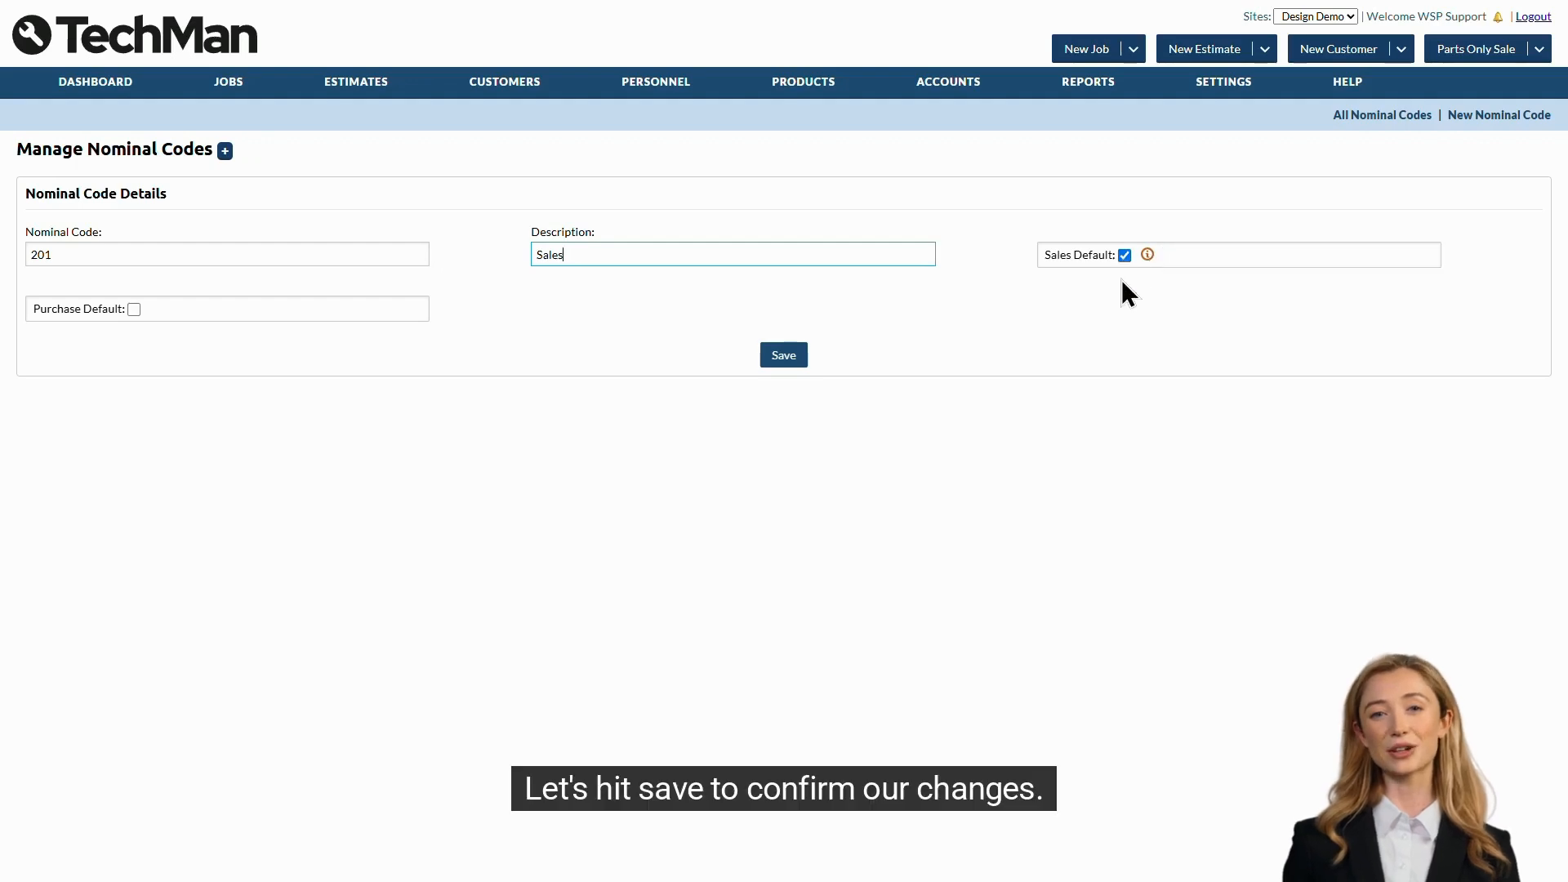
click(794, 357)
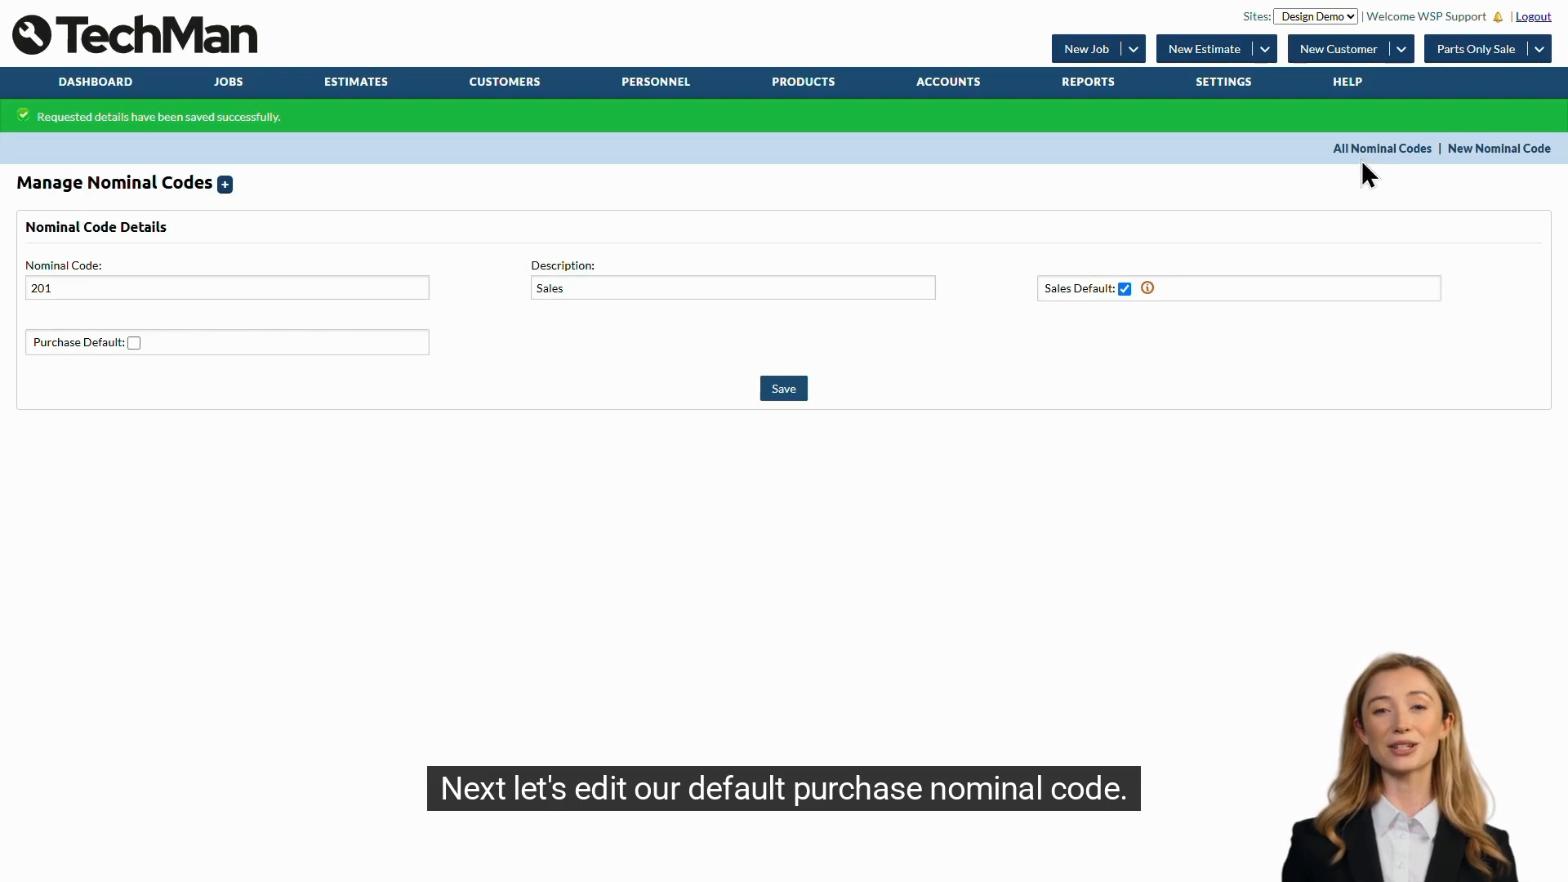
- Change the nominal code of the Cost of goods sold entry to 301 and save it
click(1385, 149)
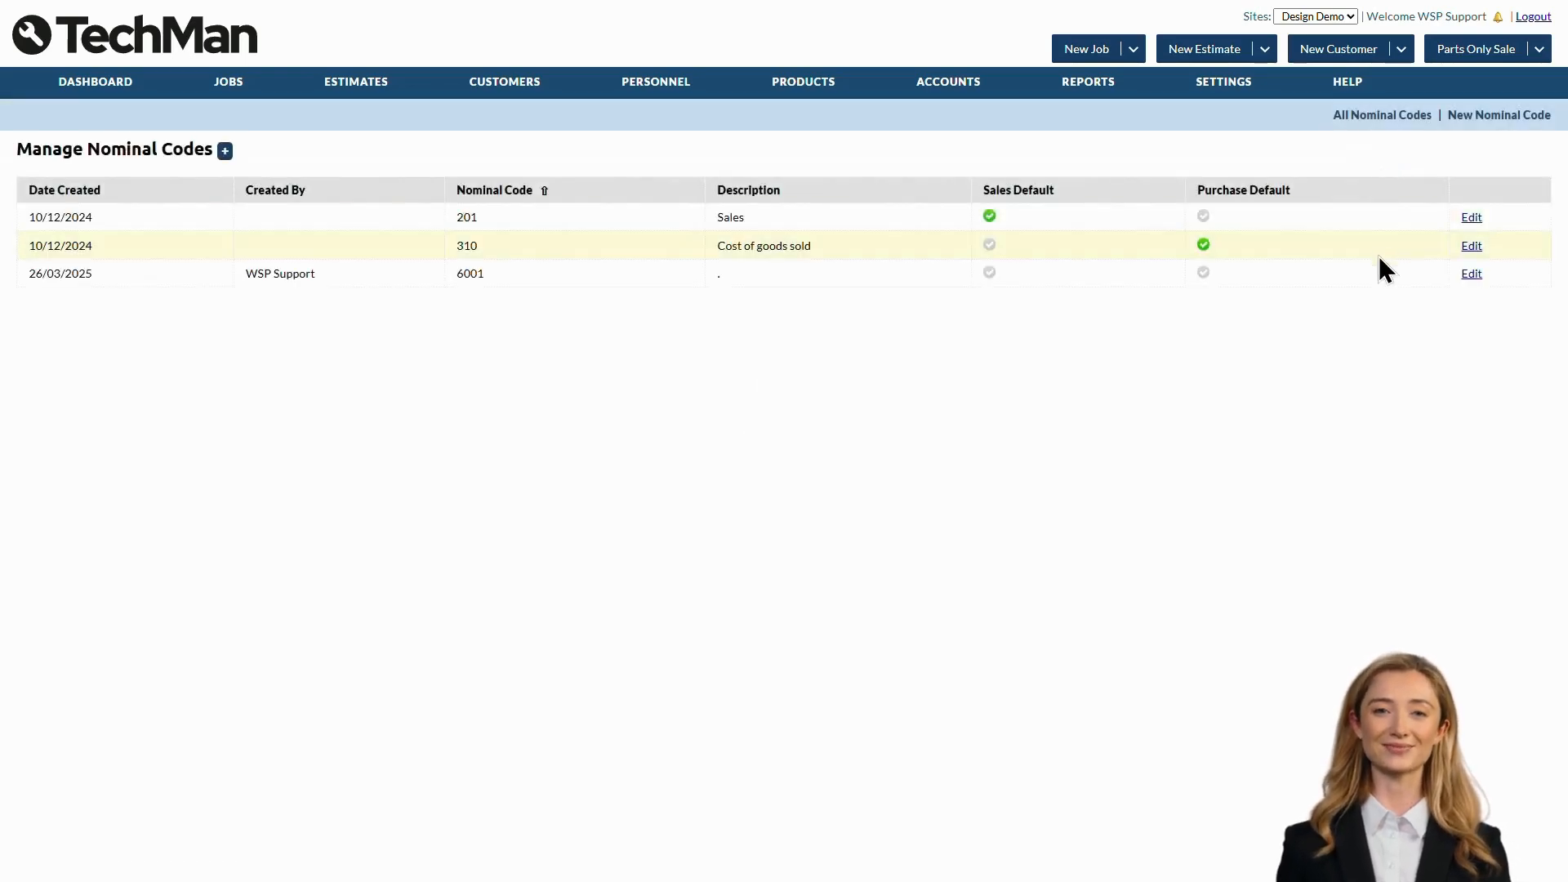
click(1472, 246)
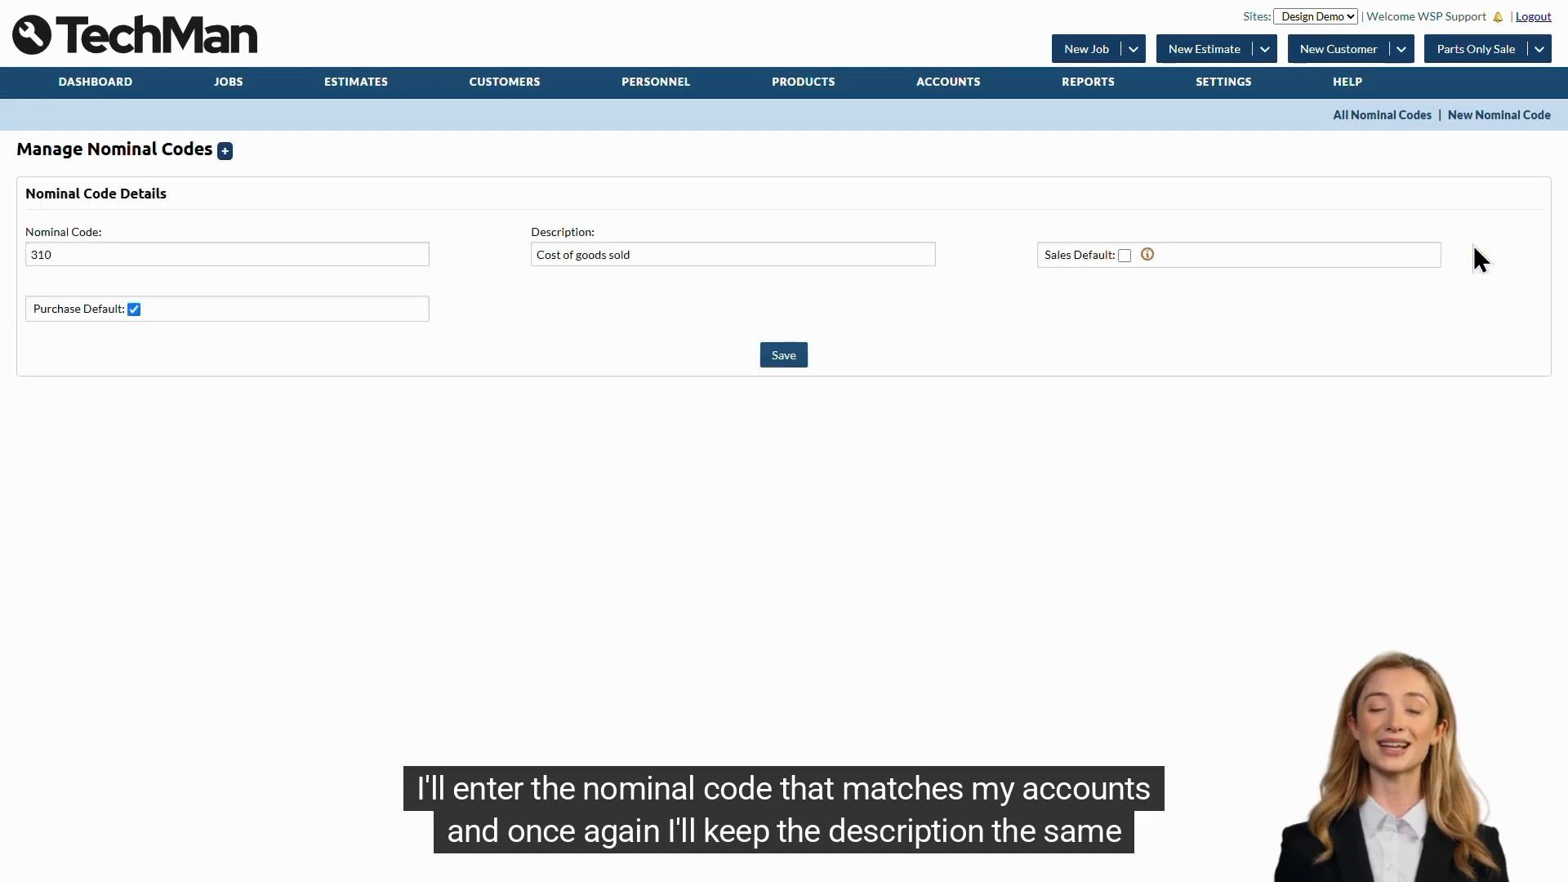
click(263, 253)
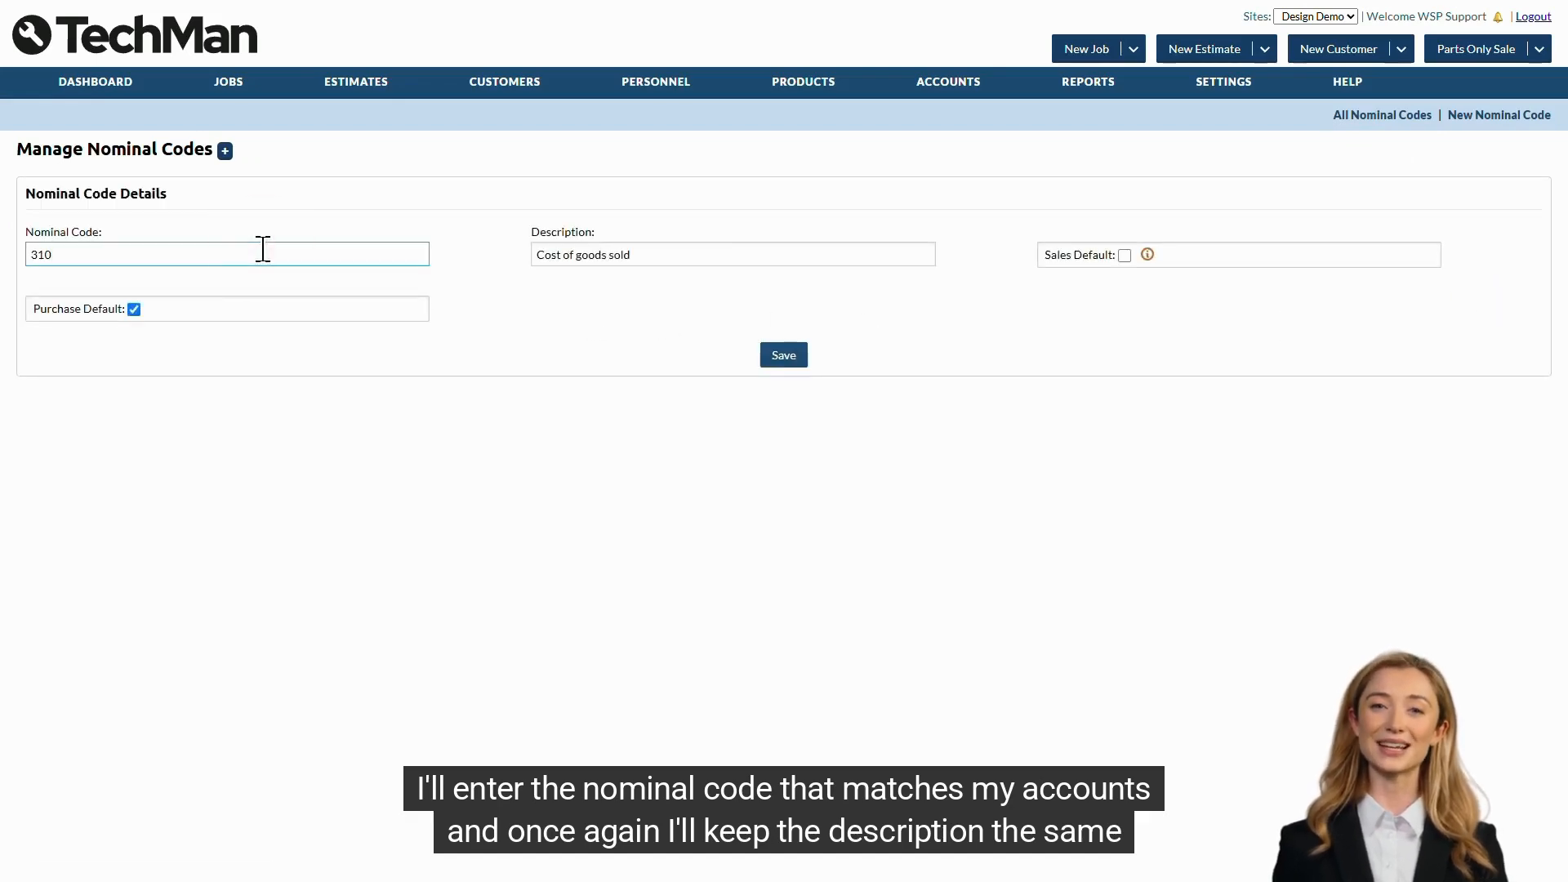
text(01)
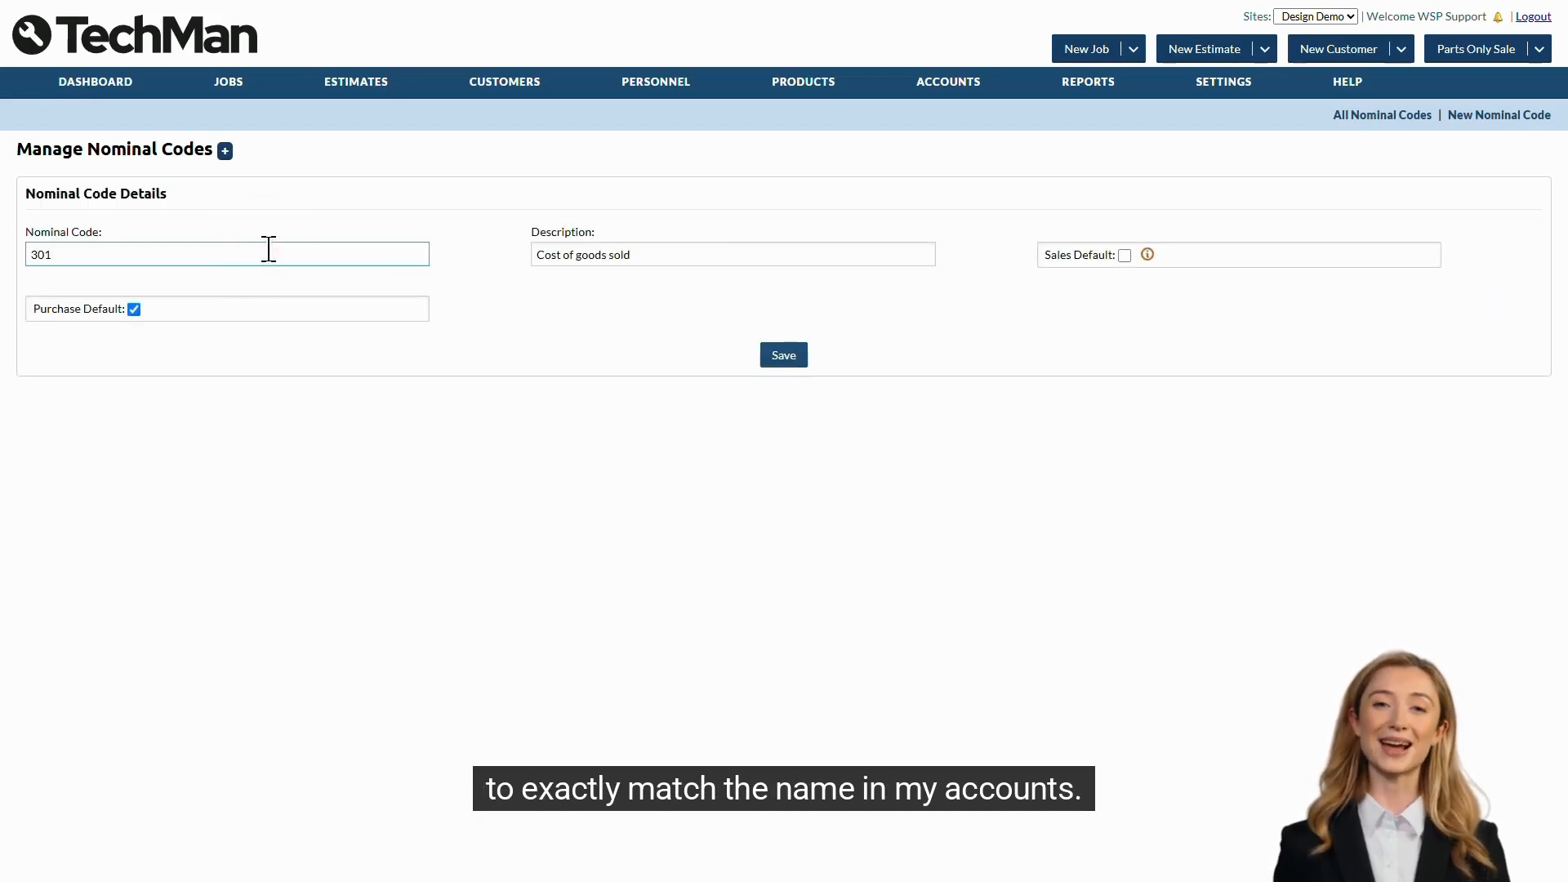
click(724, 253)
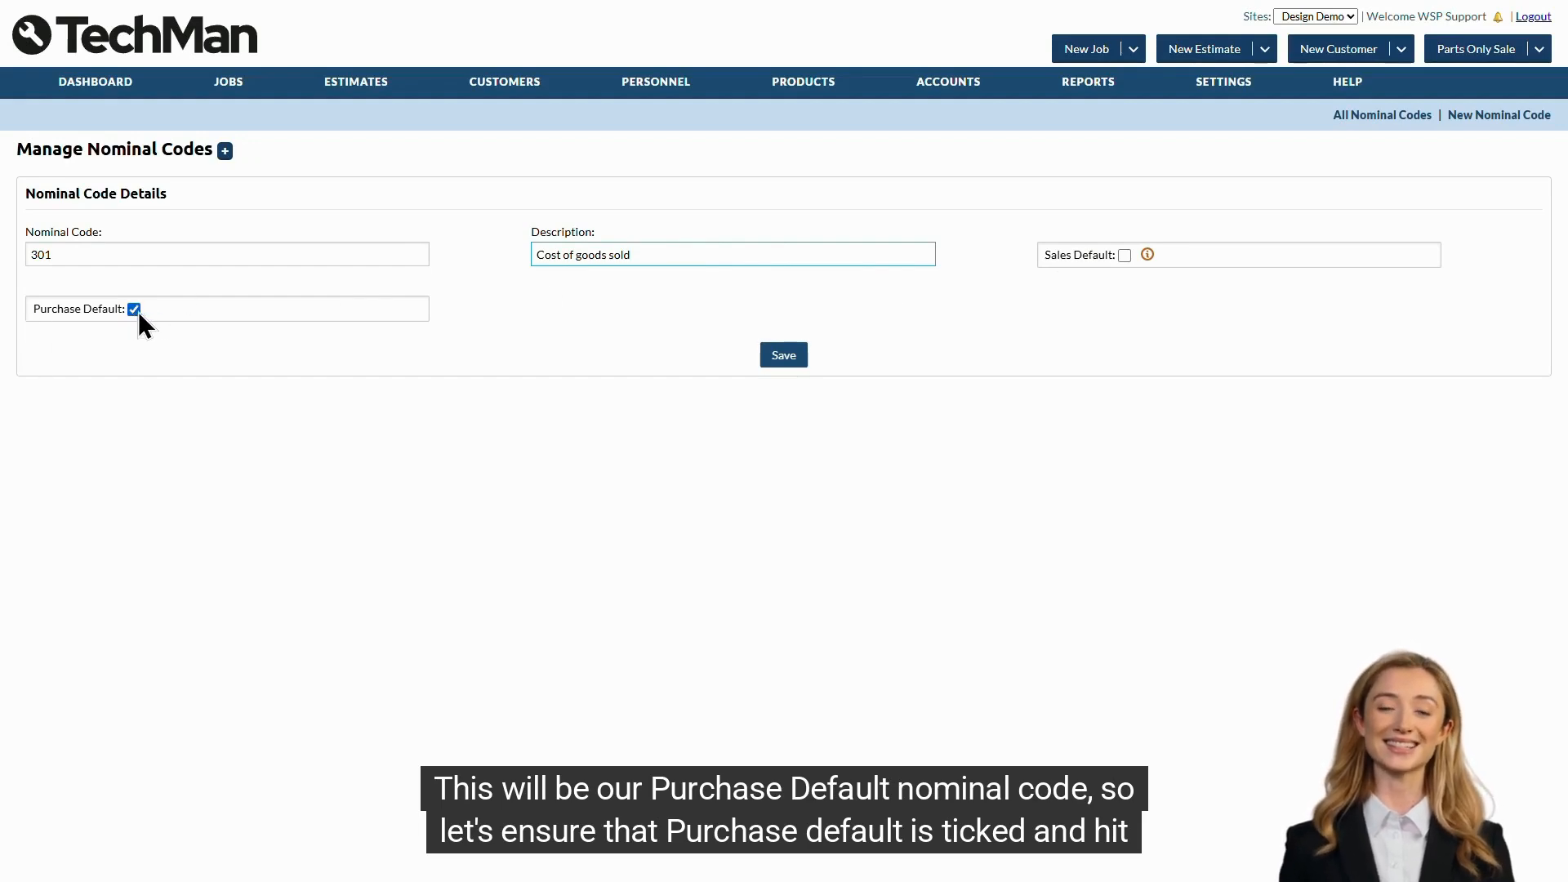
click(772, 360)
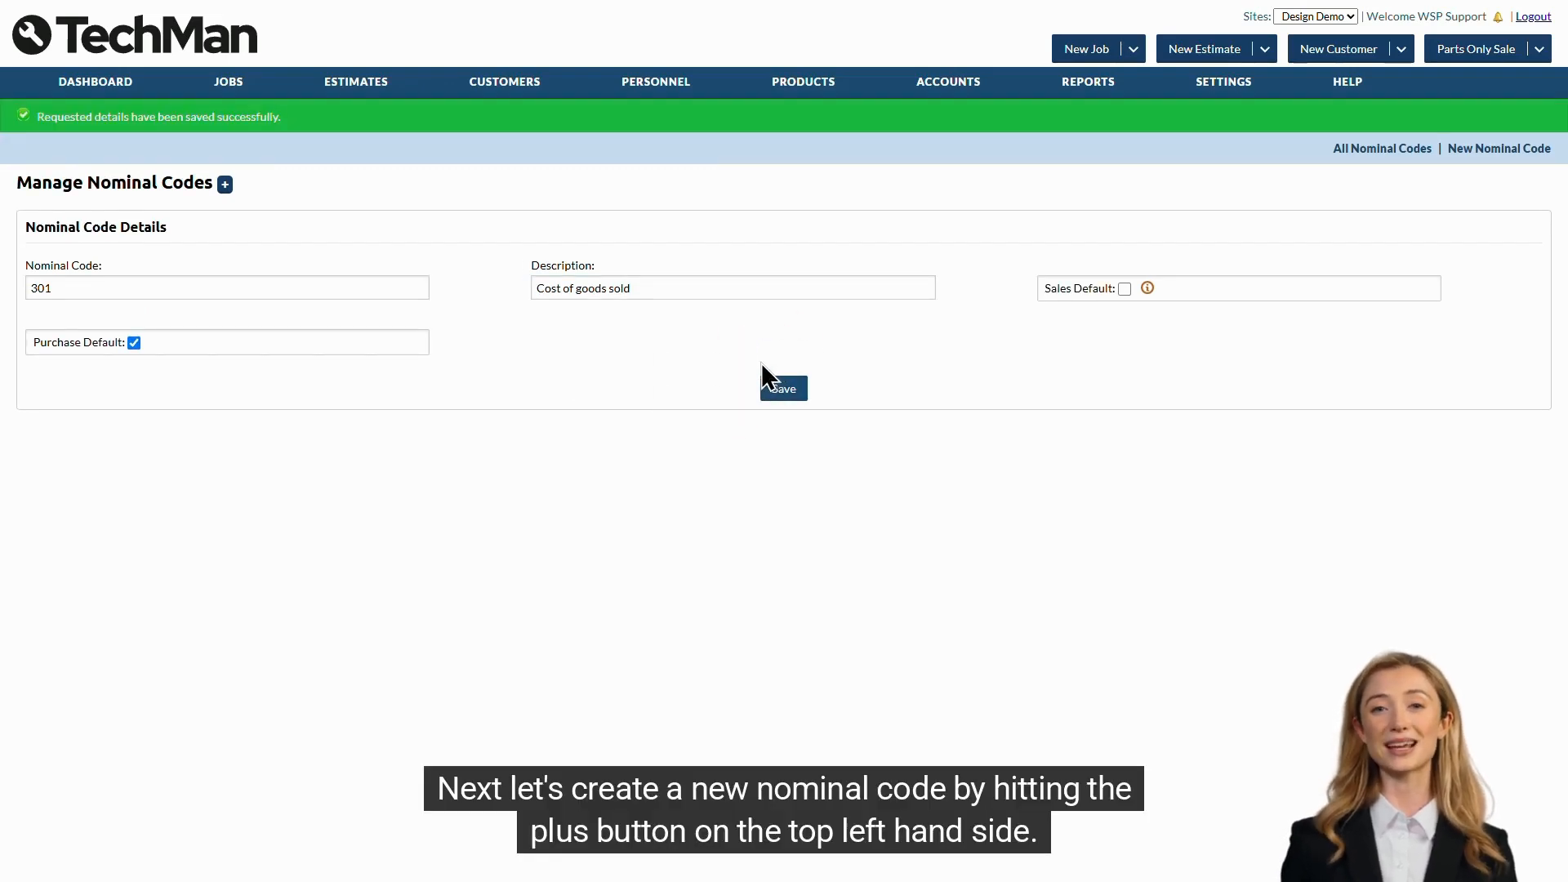
- Create and save a new nominal code 4001 with the description Tyre
click(226, 185)
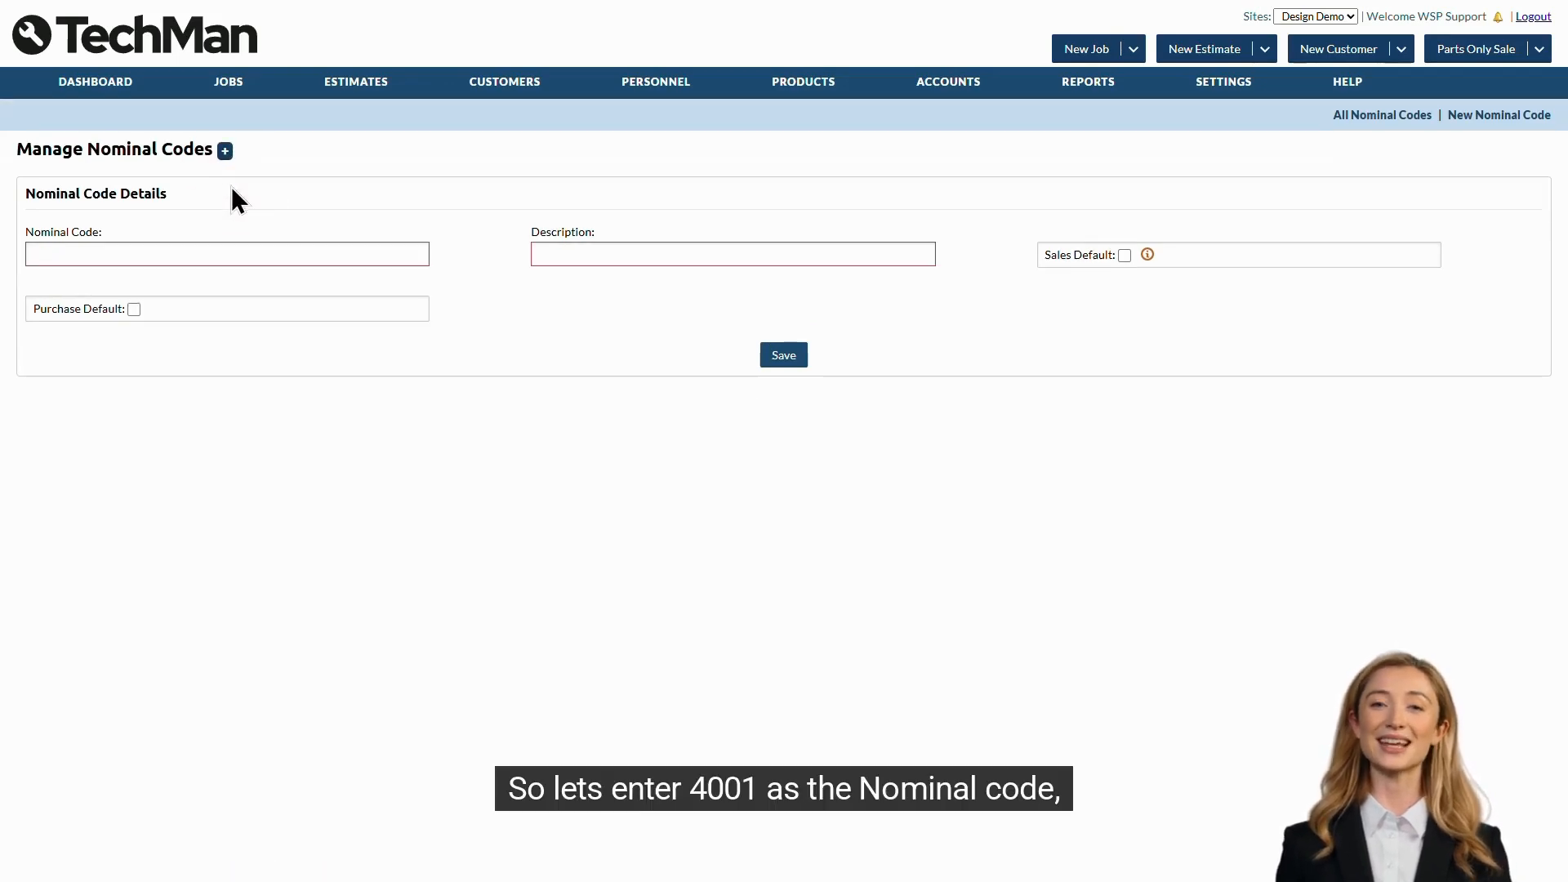
click(383, 253)
text(4001)
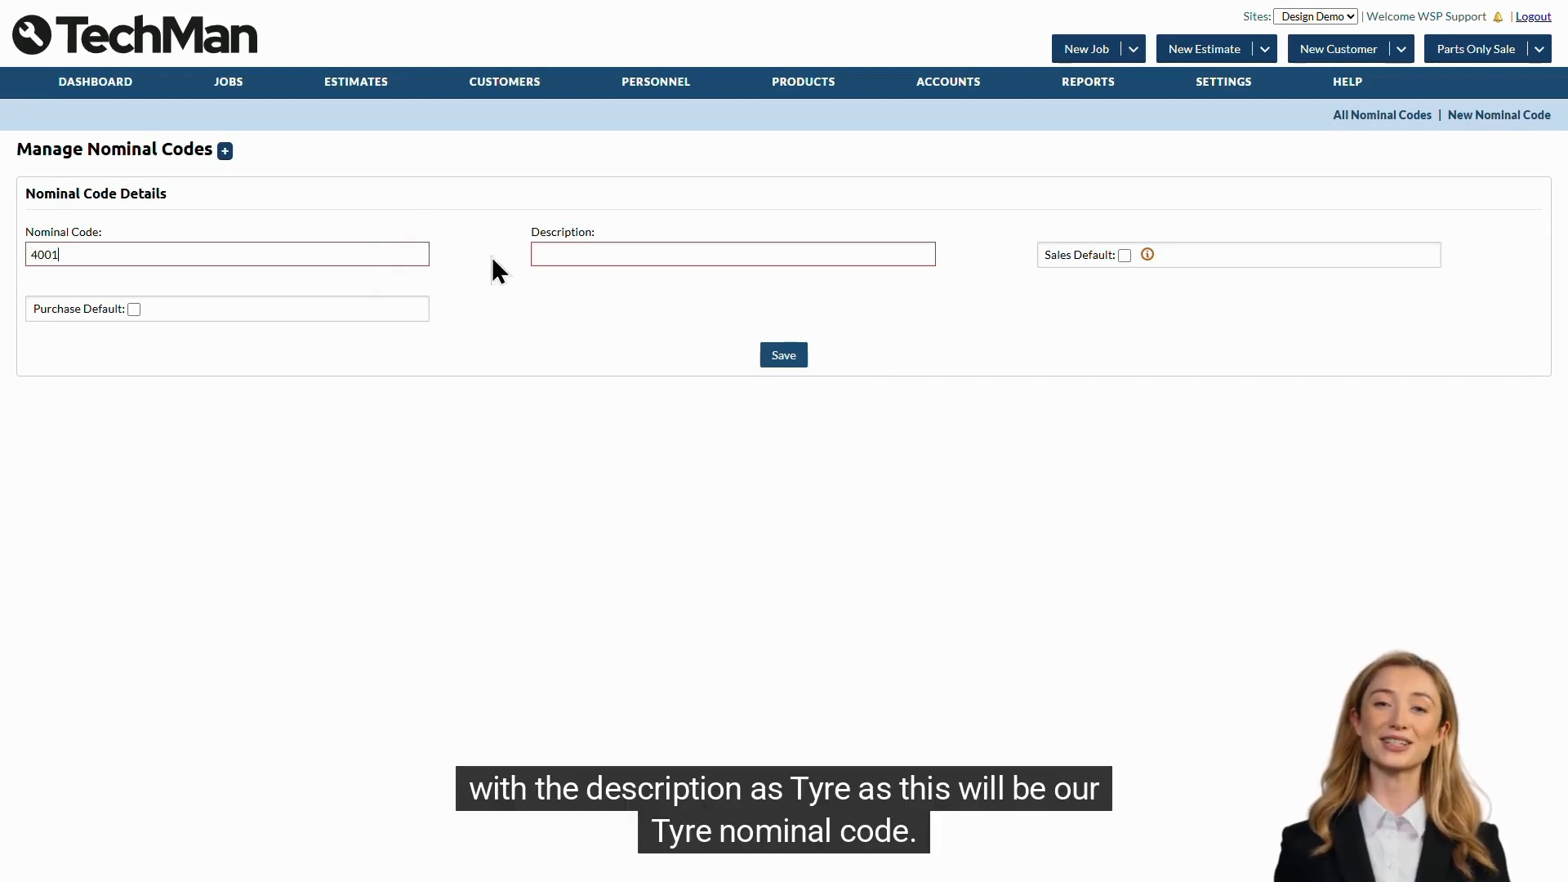
click(571, 253)
text(Tyre)
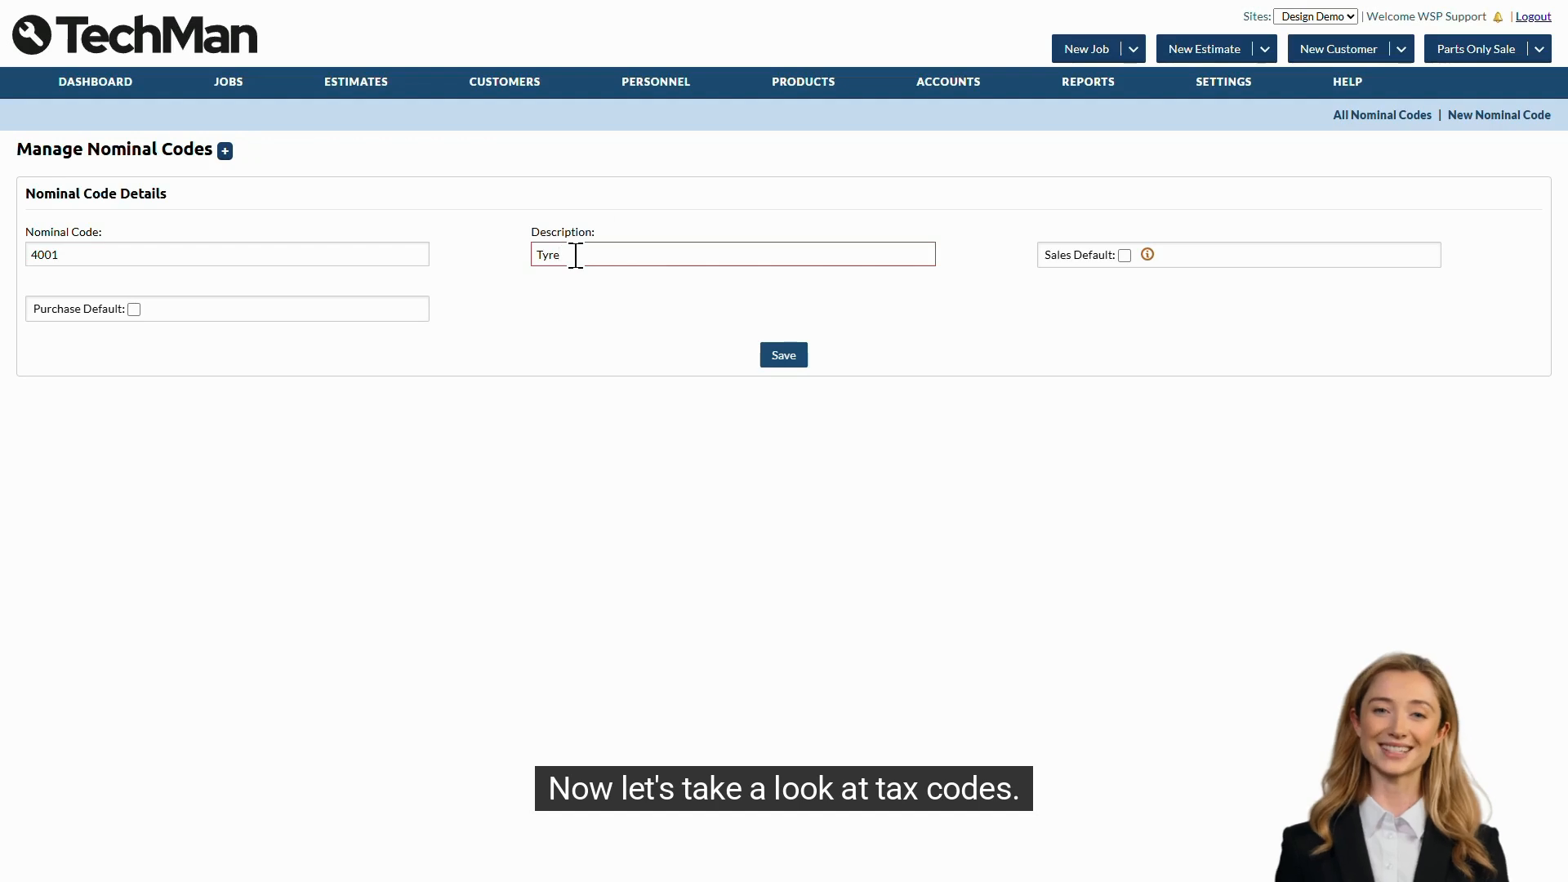
click(788, 356)
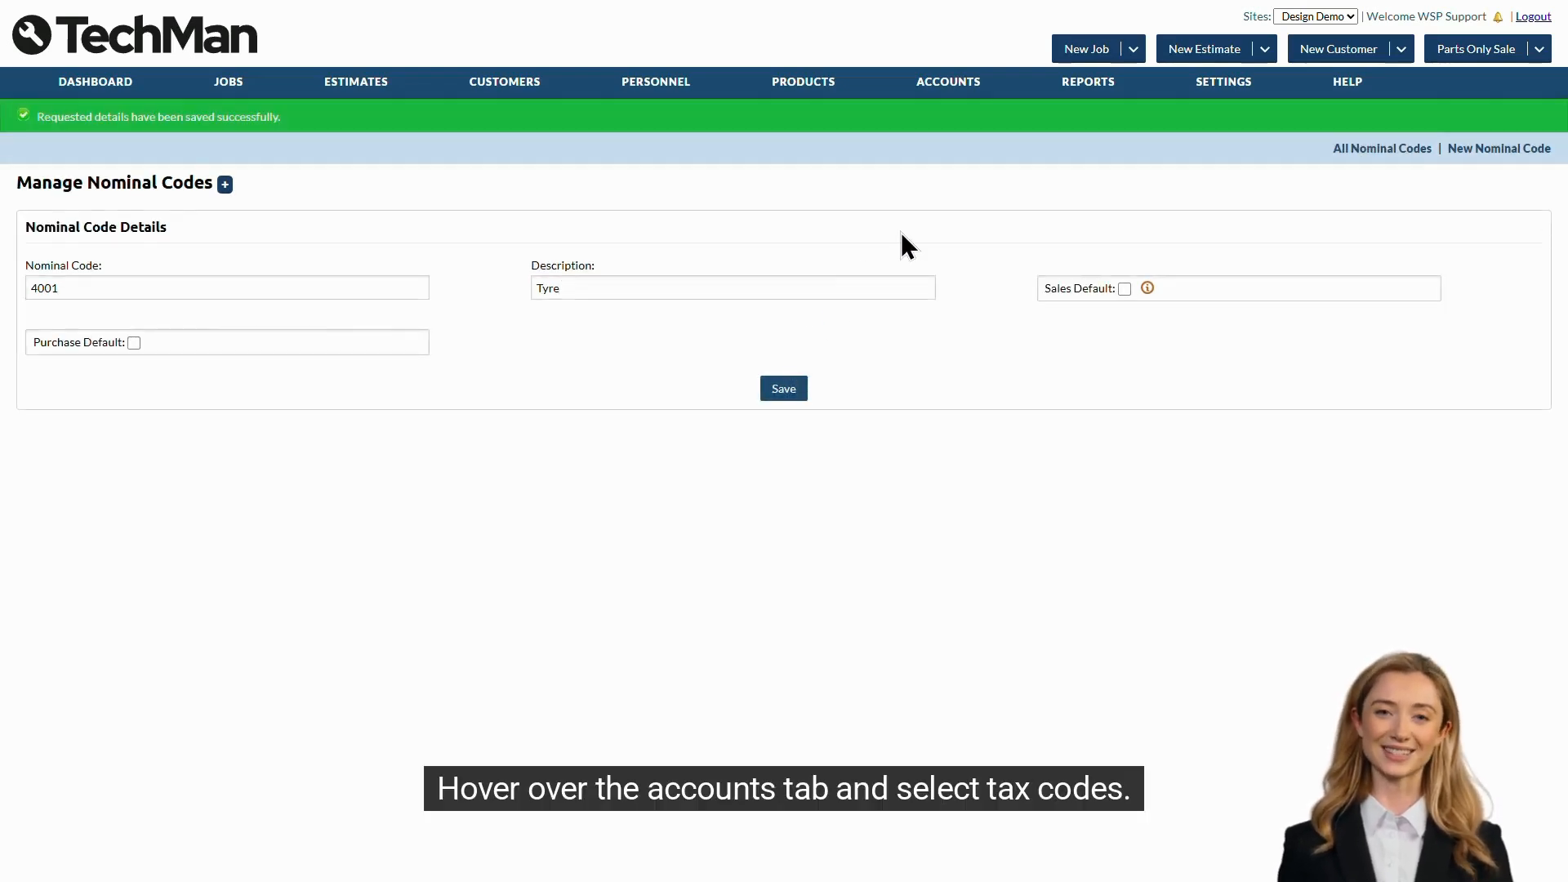
- Change the tax code of the Standard Rate VAT 20% entry to T31 and save it
mouse_move(944, 87)
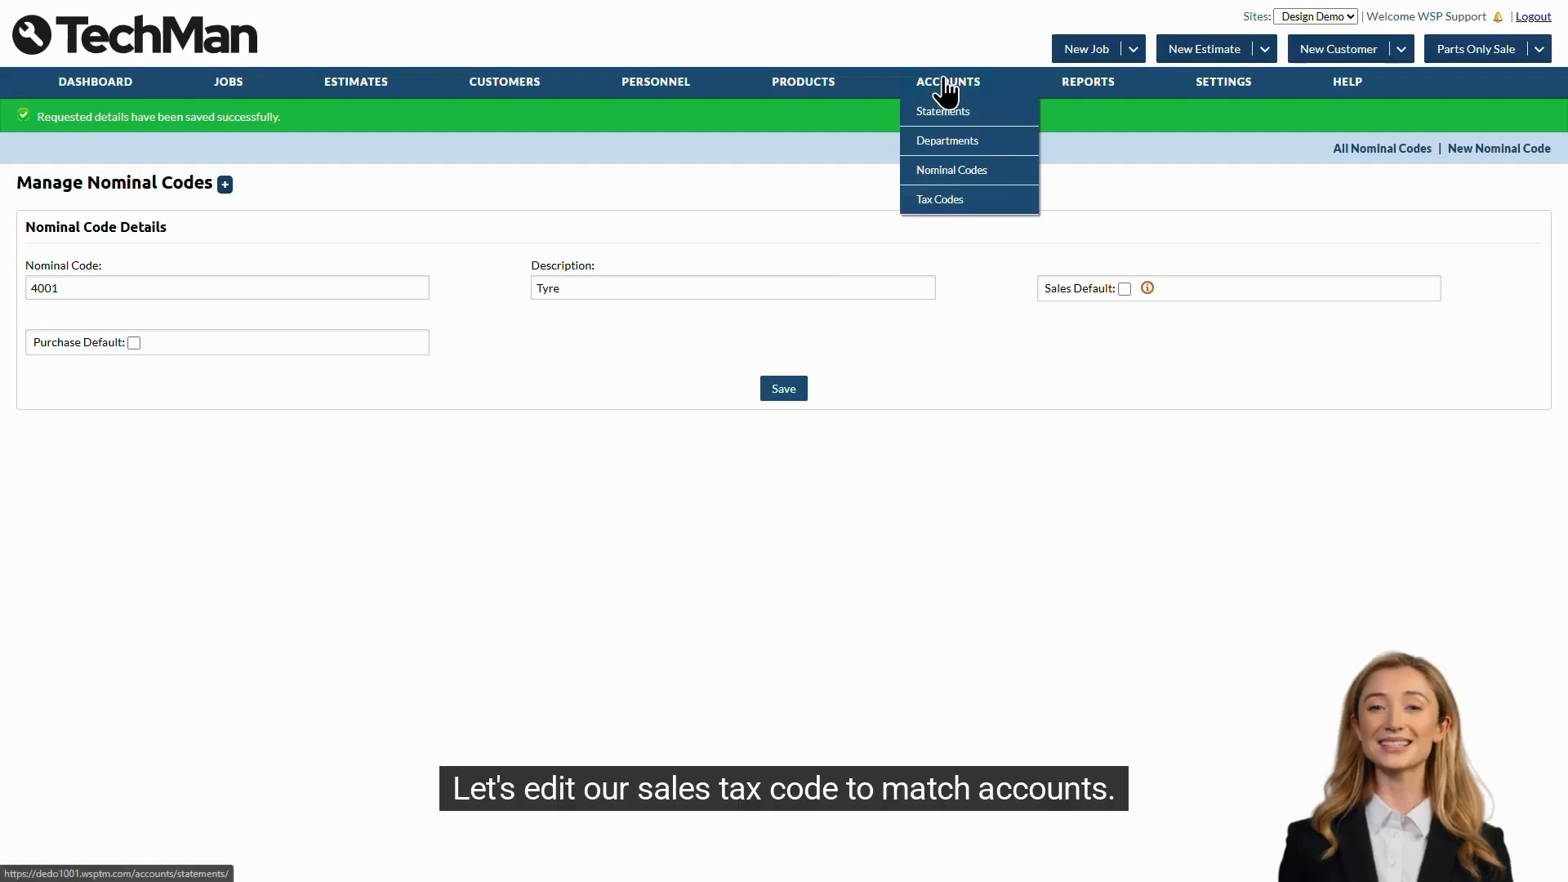
click(945, 197)
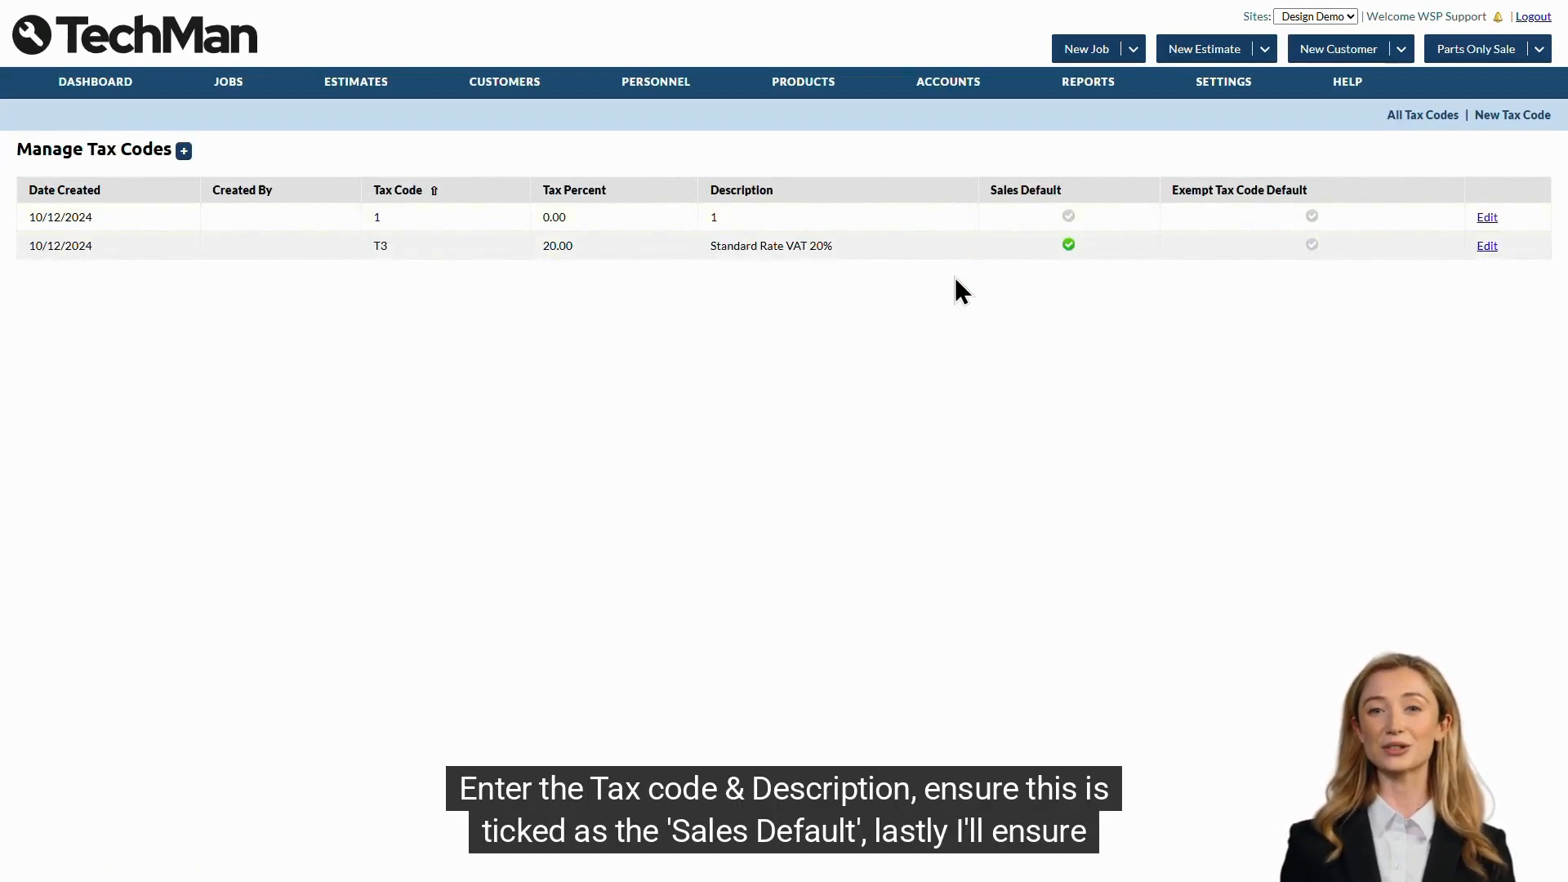
click(1486, 247)
click(367, 254)
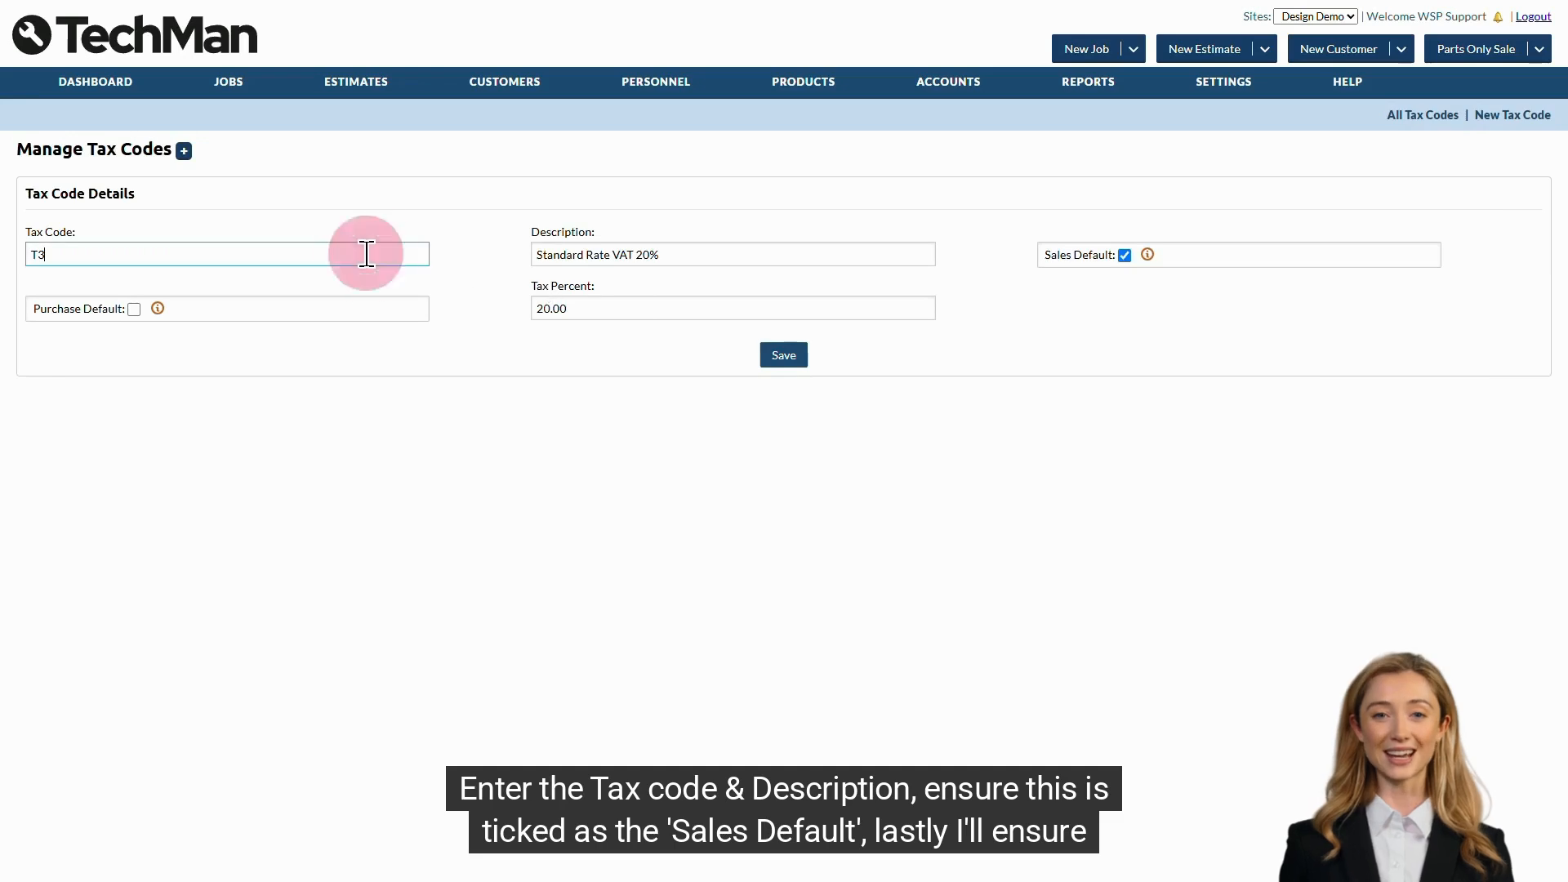
text(1)
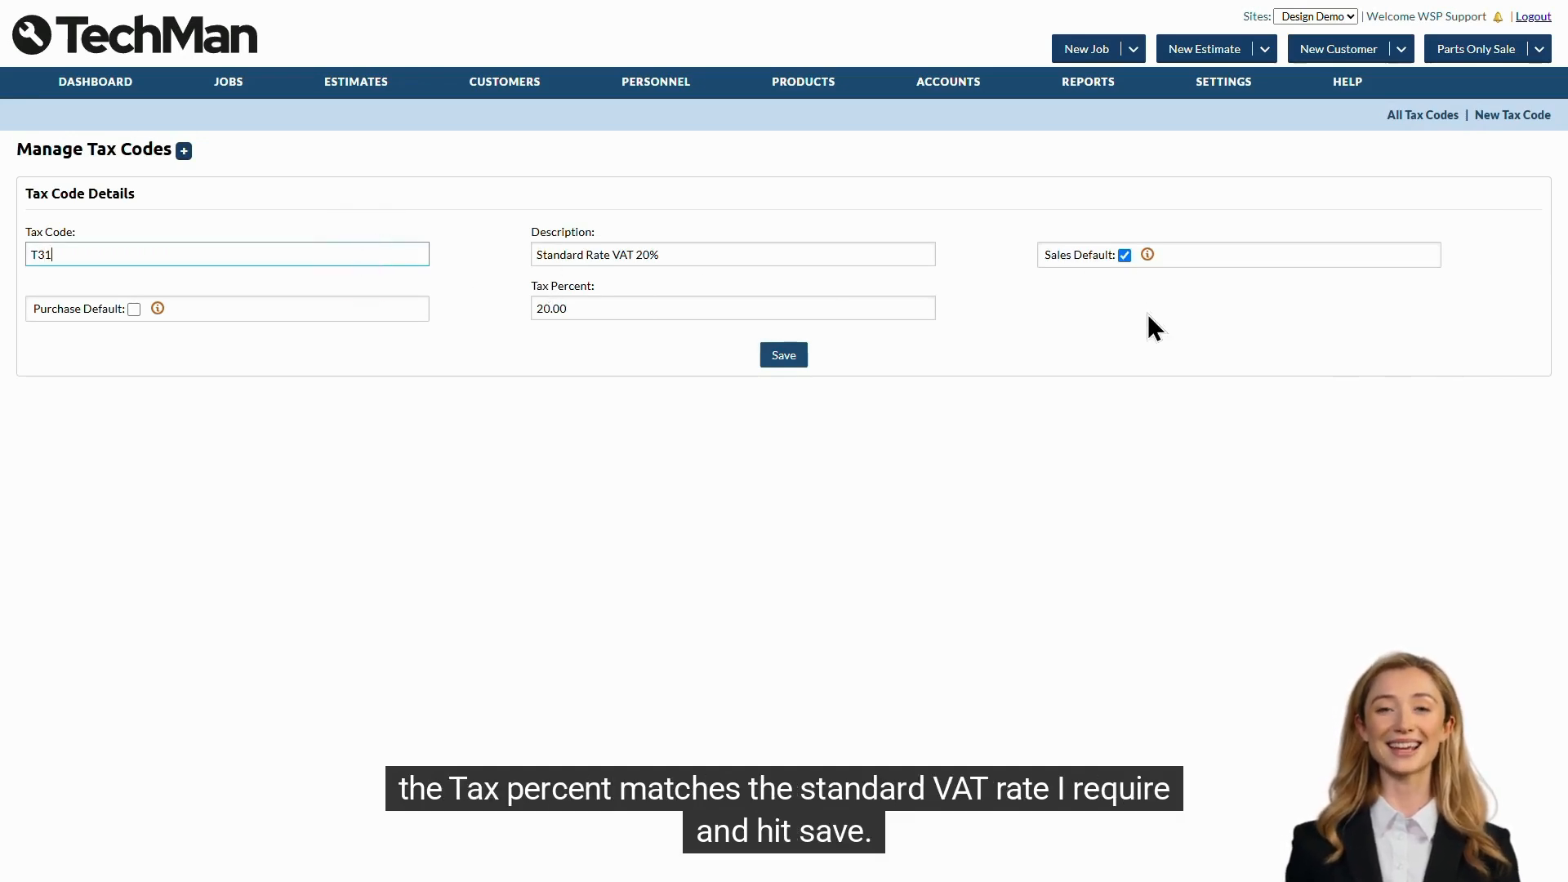
click(640, 309)
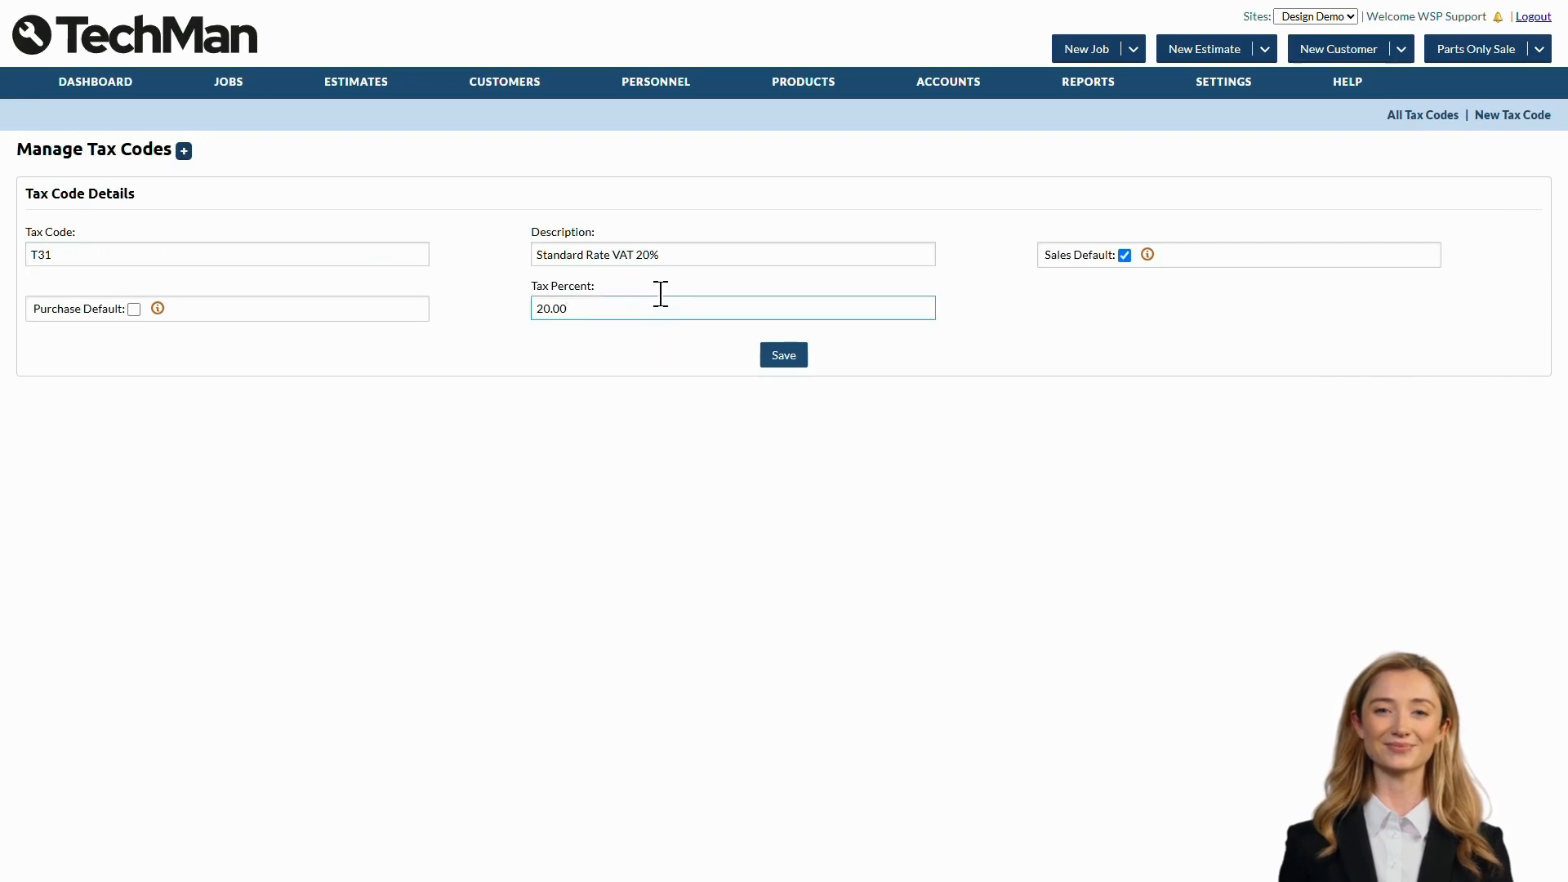
click(689, 254)
click(783, 356)
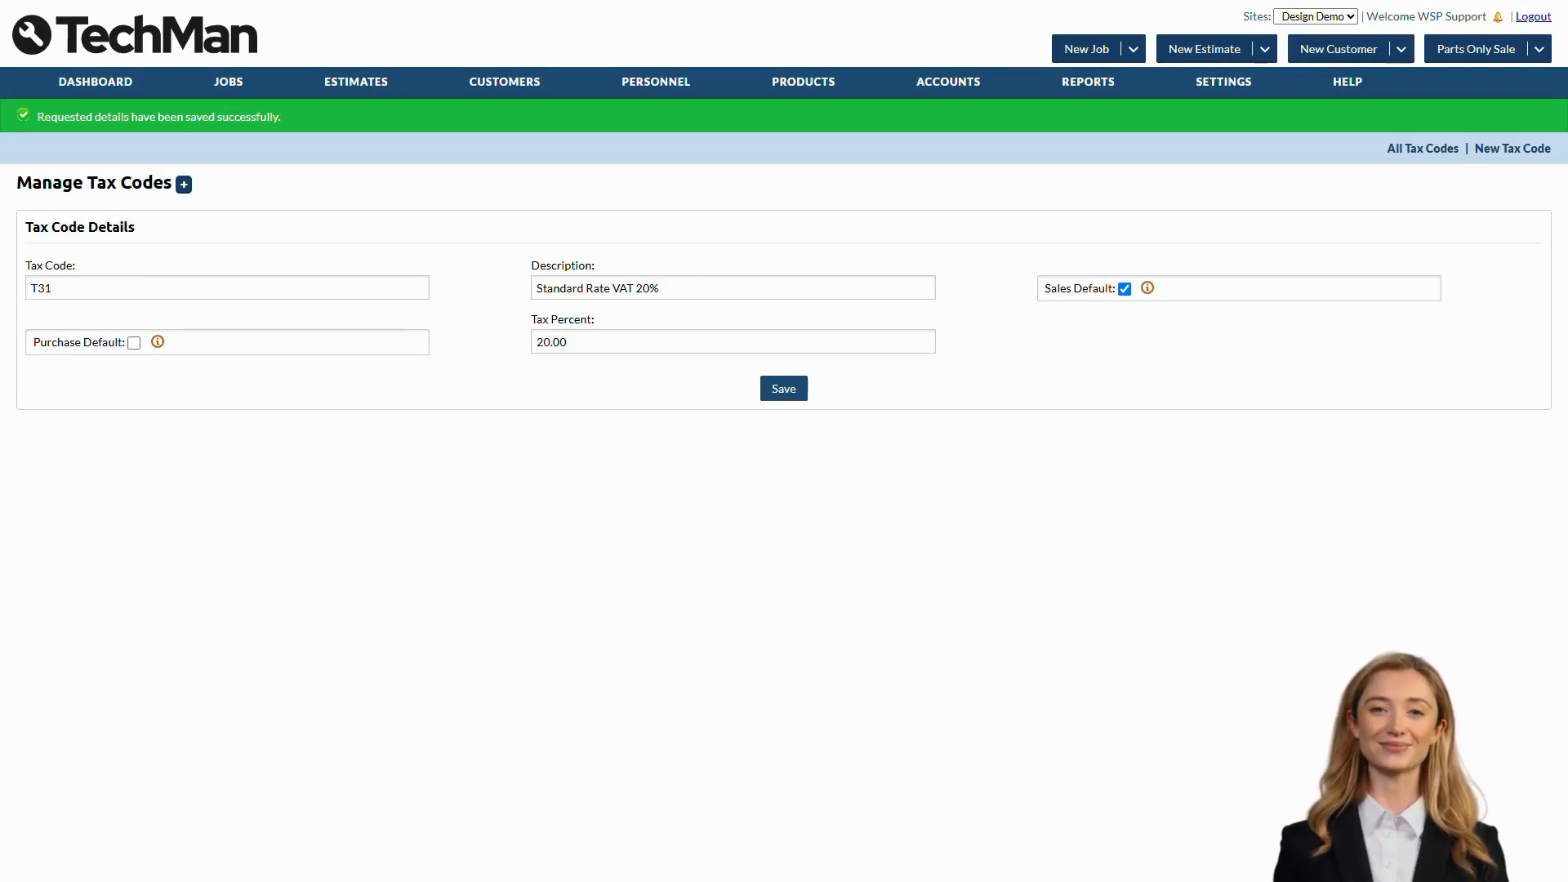
- Set the sales nominal code of the TYREFIT labour type to 4001 : Tyre and save it
mouse_move(244, 94)
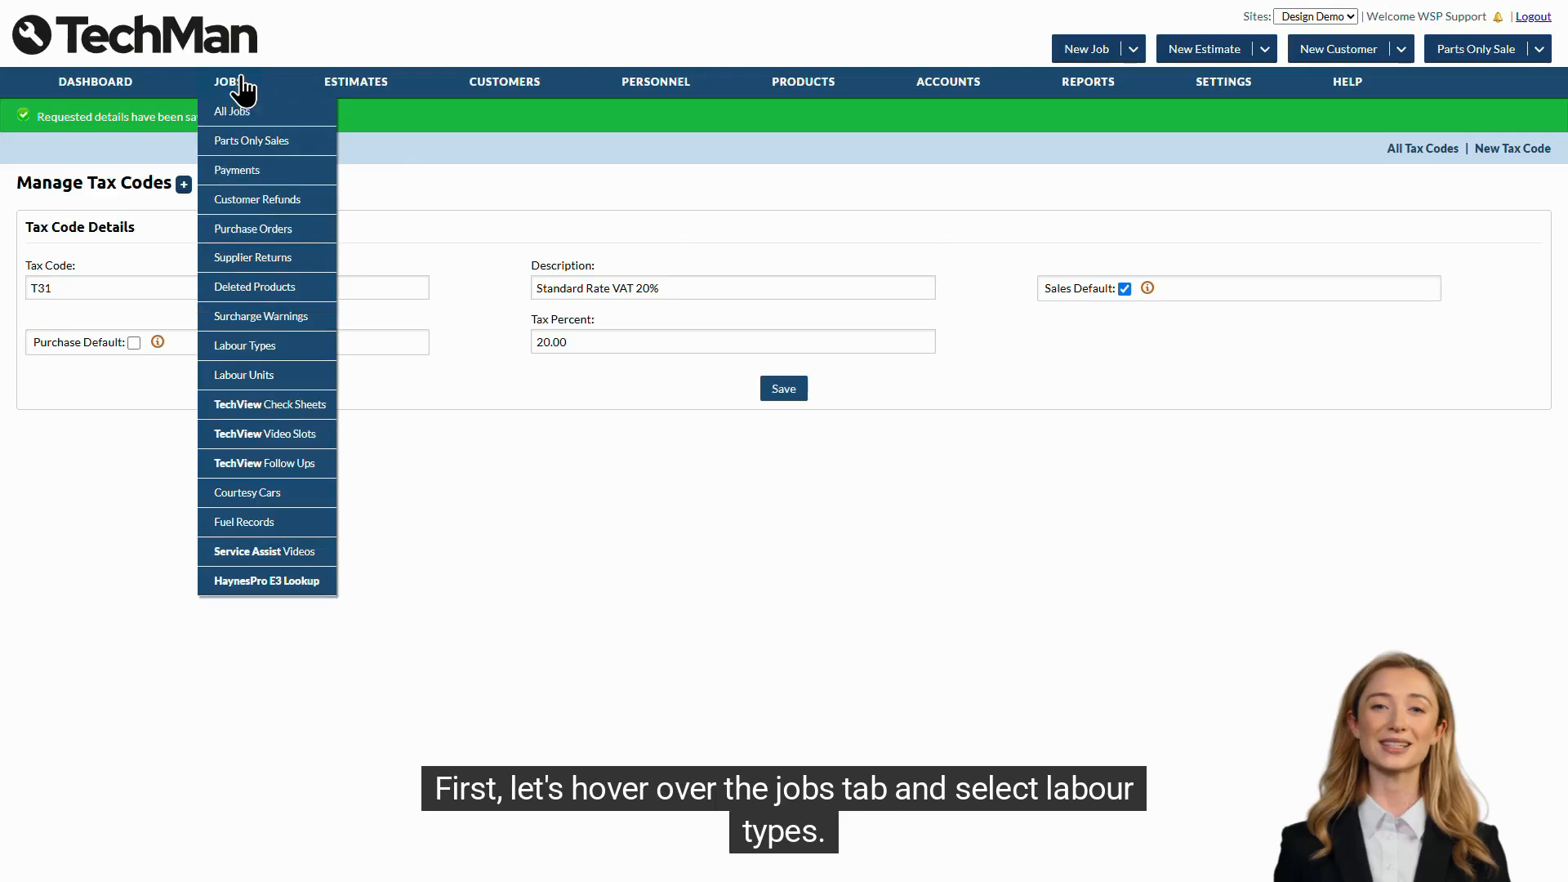
click(285, 347)
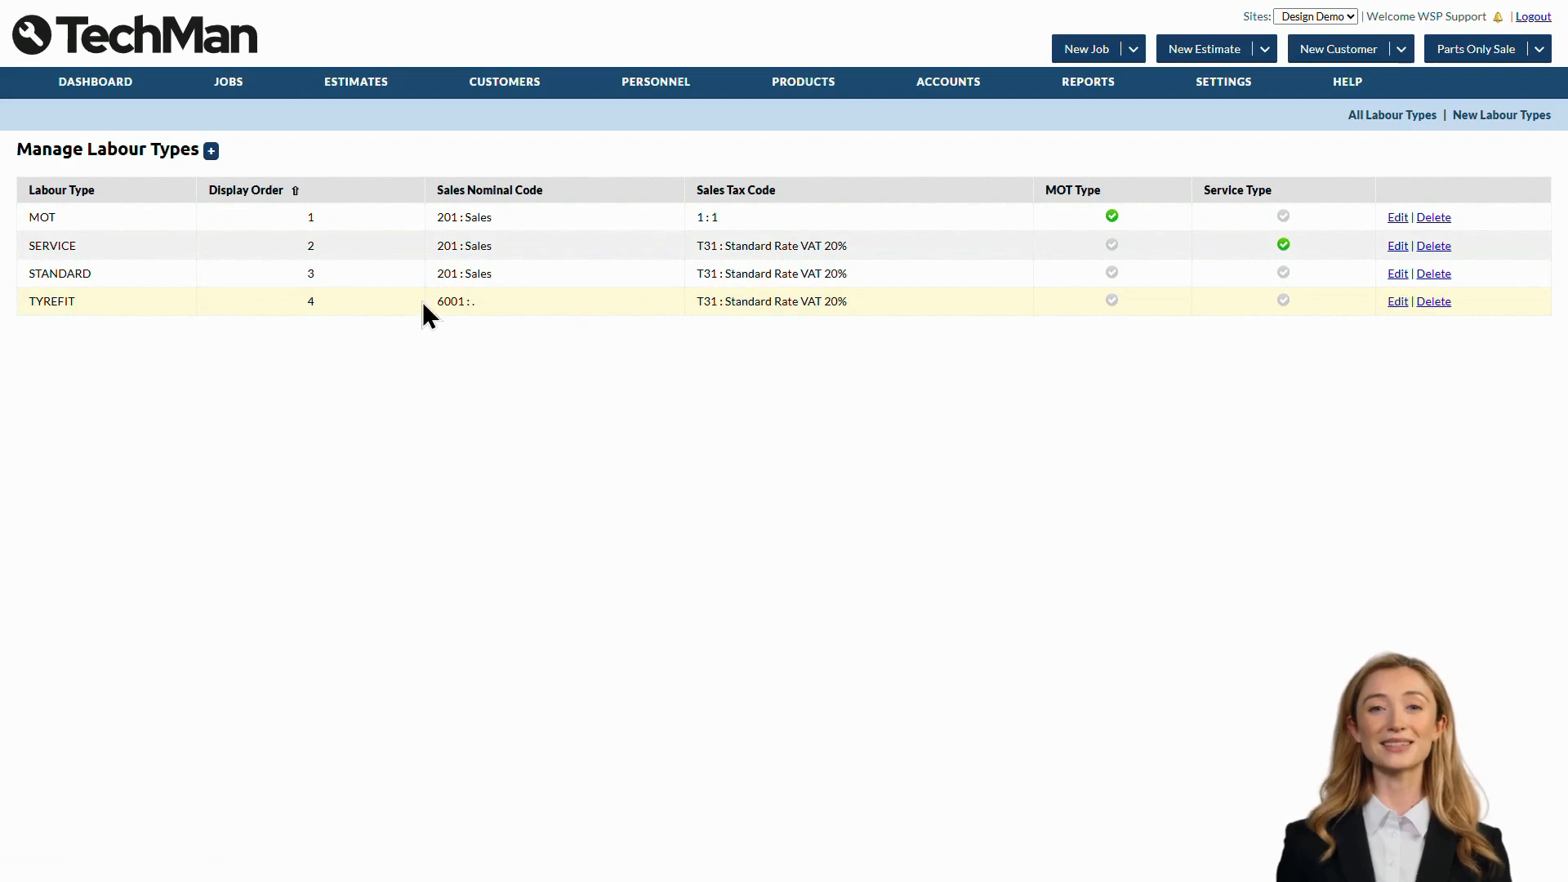
click(1398, 304)
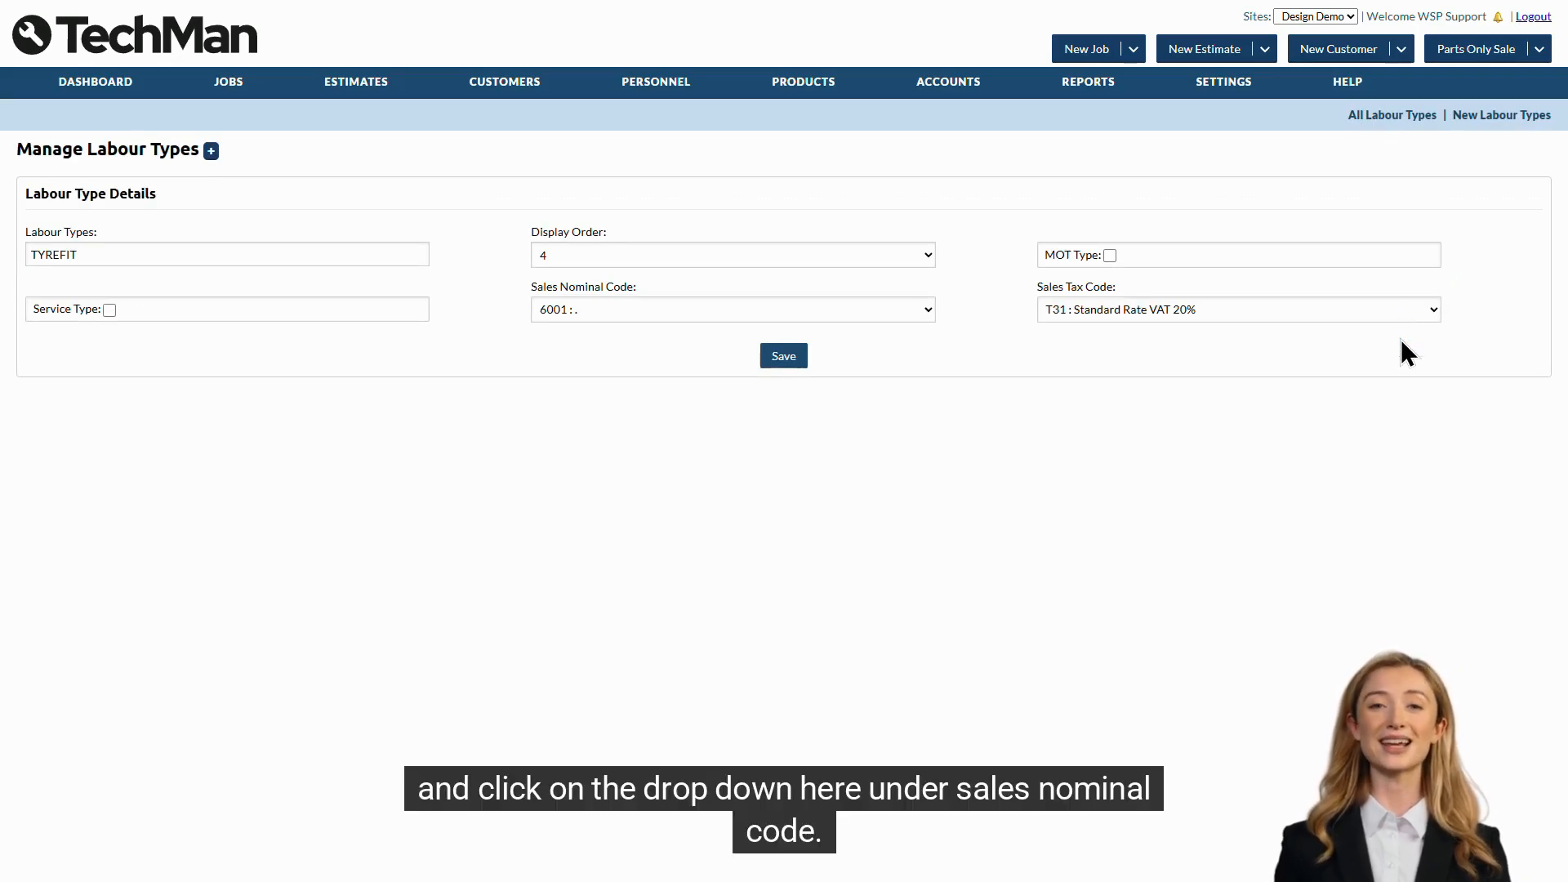
click(620, 307)
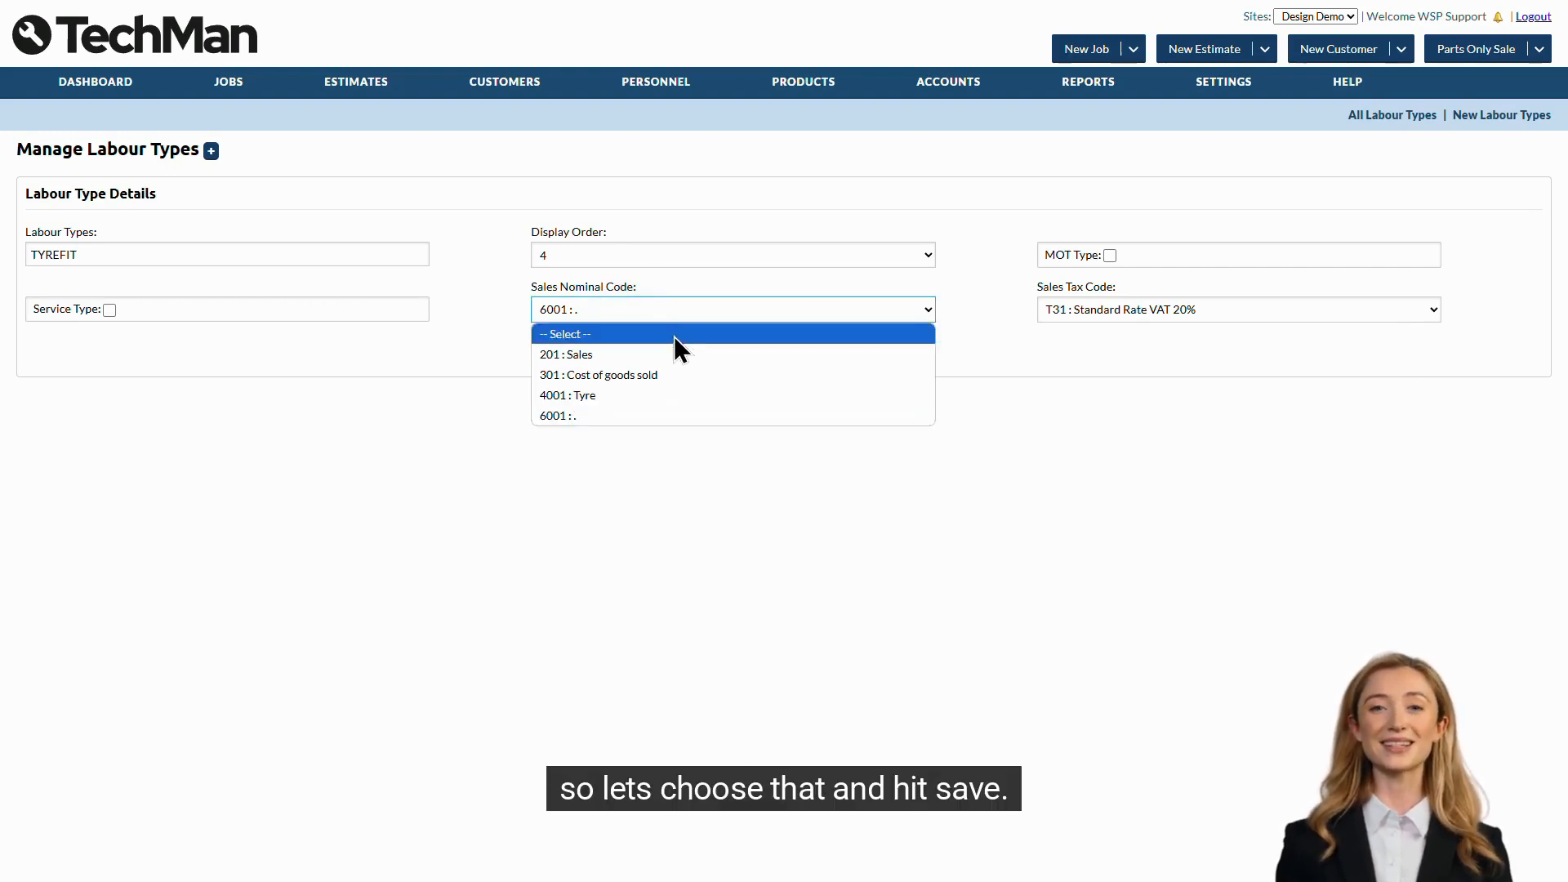
click(646, 398)
click(787, 365)
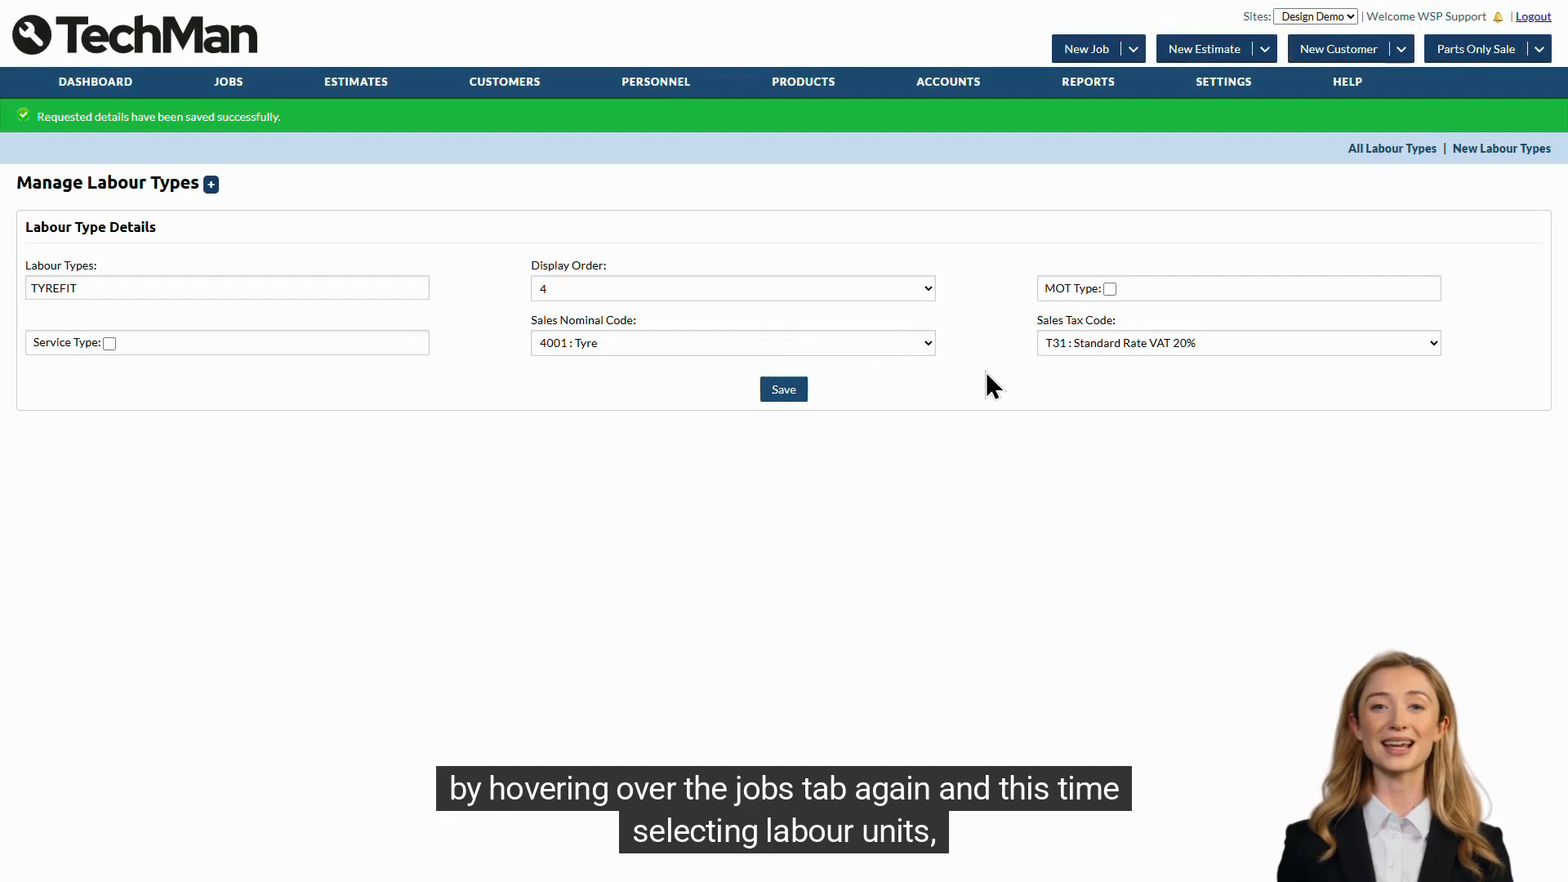
- Set the sales nominal code of the TYREFIT labour unit to 4001 : Tyre and save it
mouse_move(229, 92)
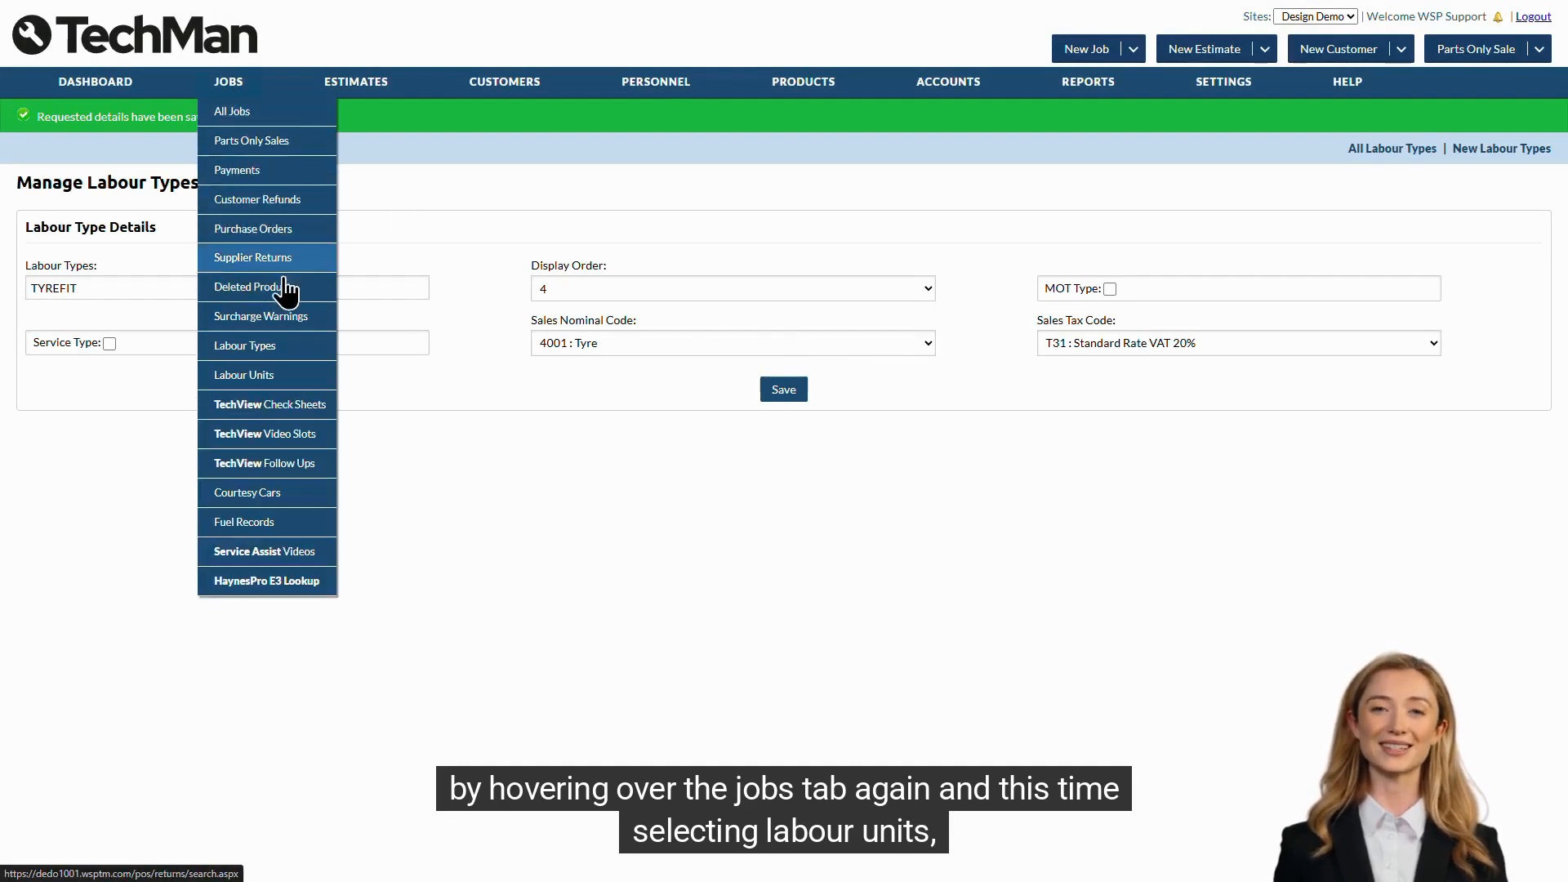
click(291, 376)
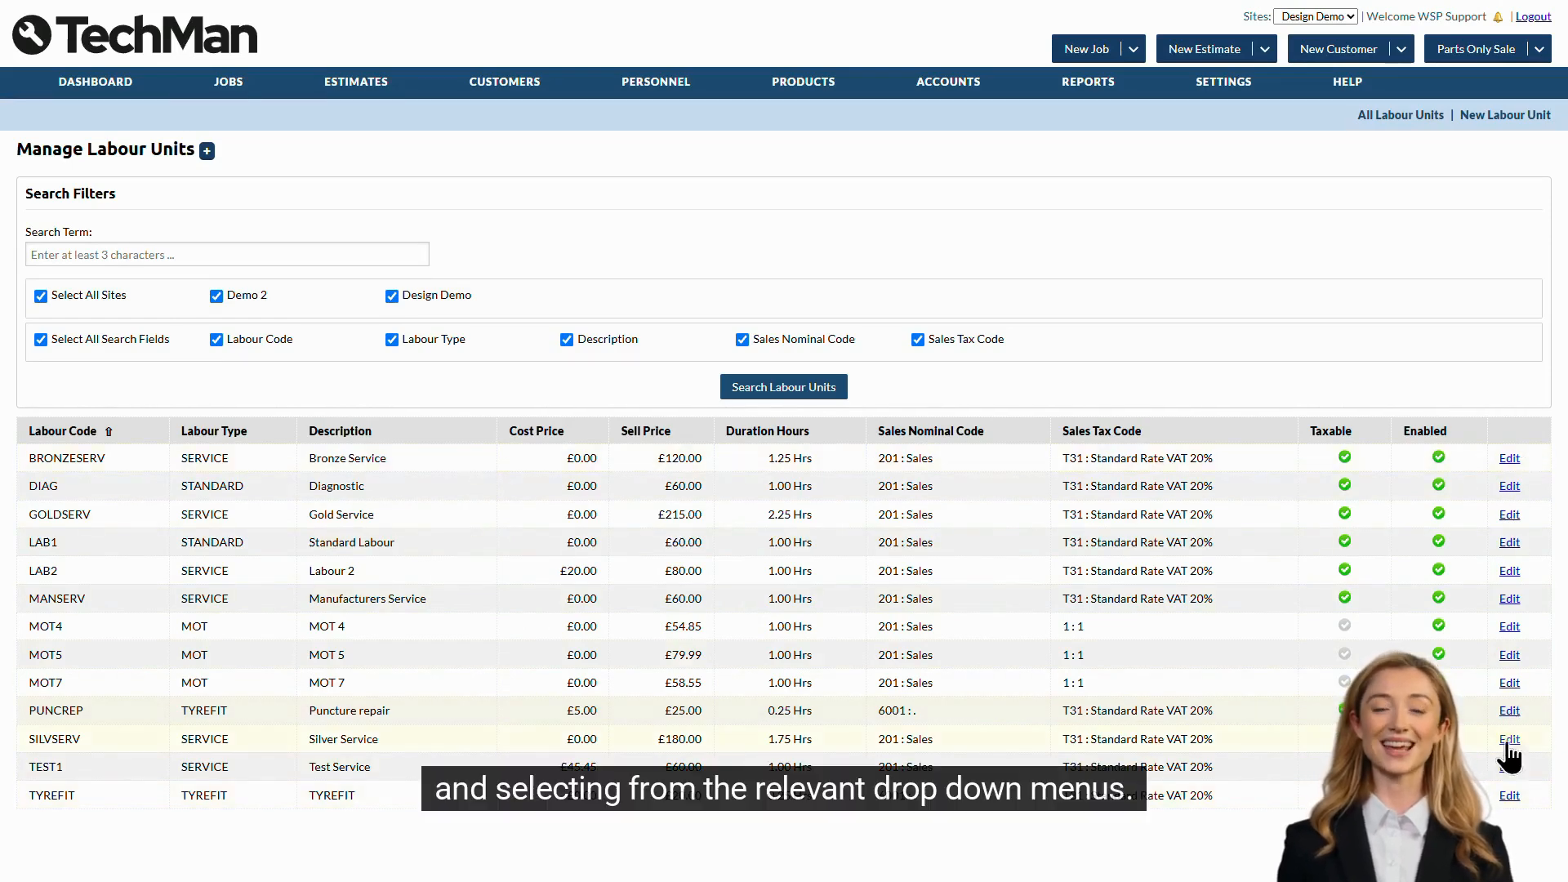
click(1509, 795)
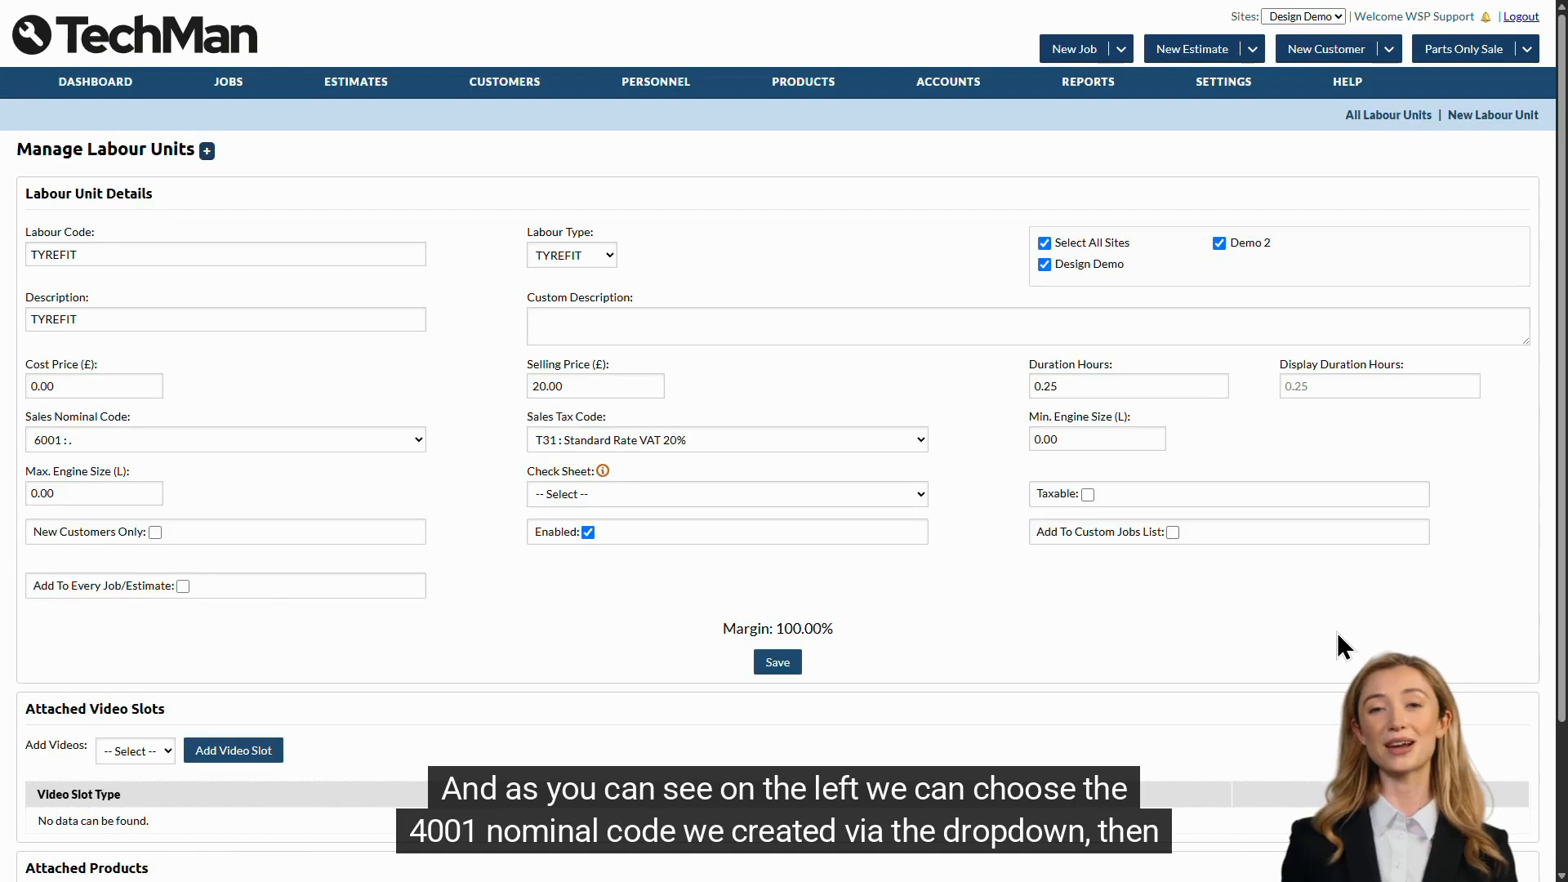
click(161, 438)
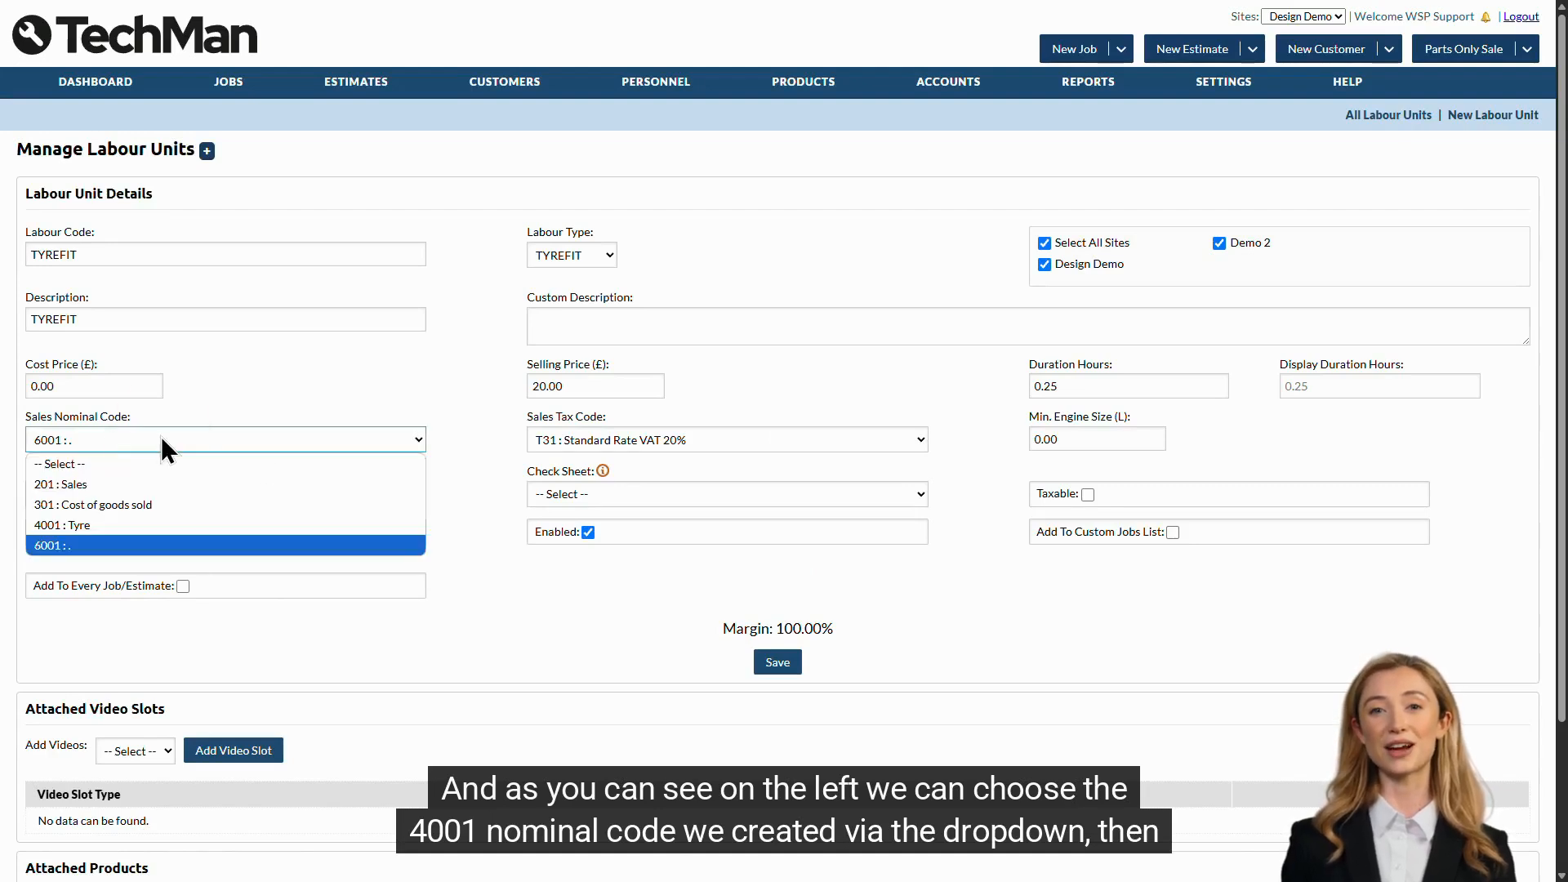
click(210, 531)
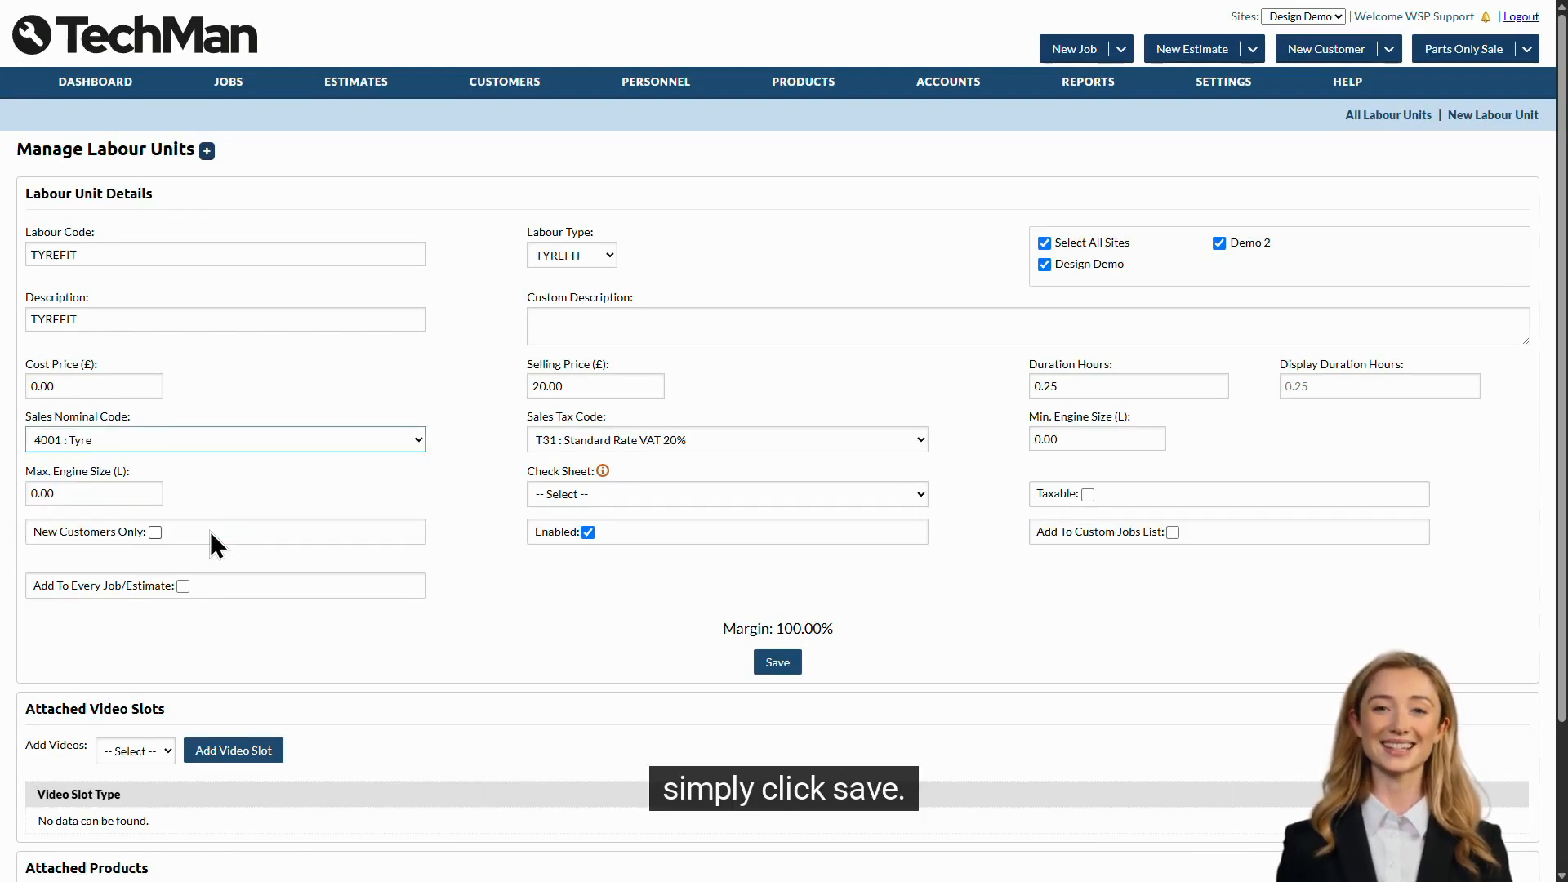
click(780, 663)
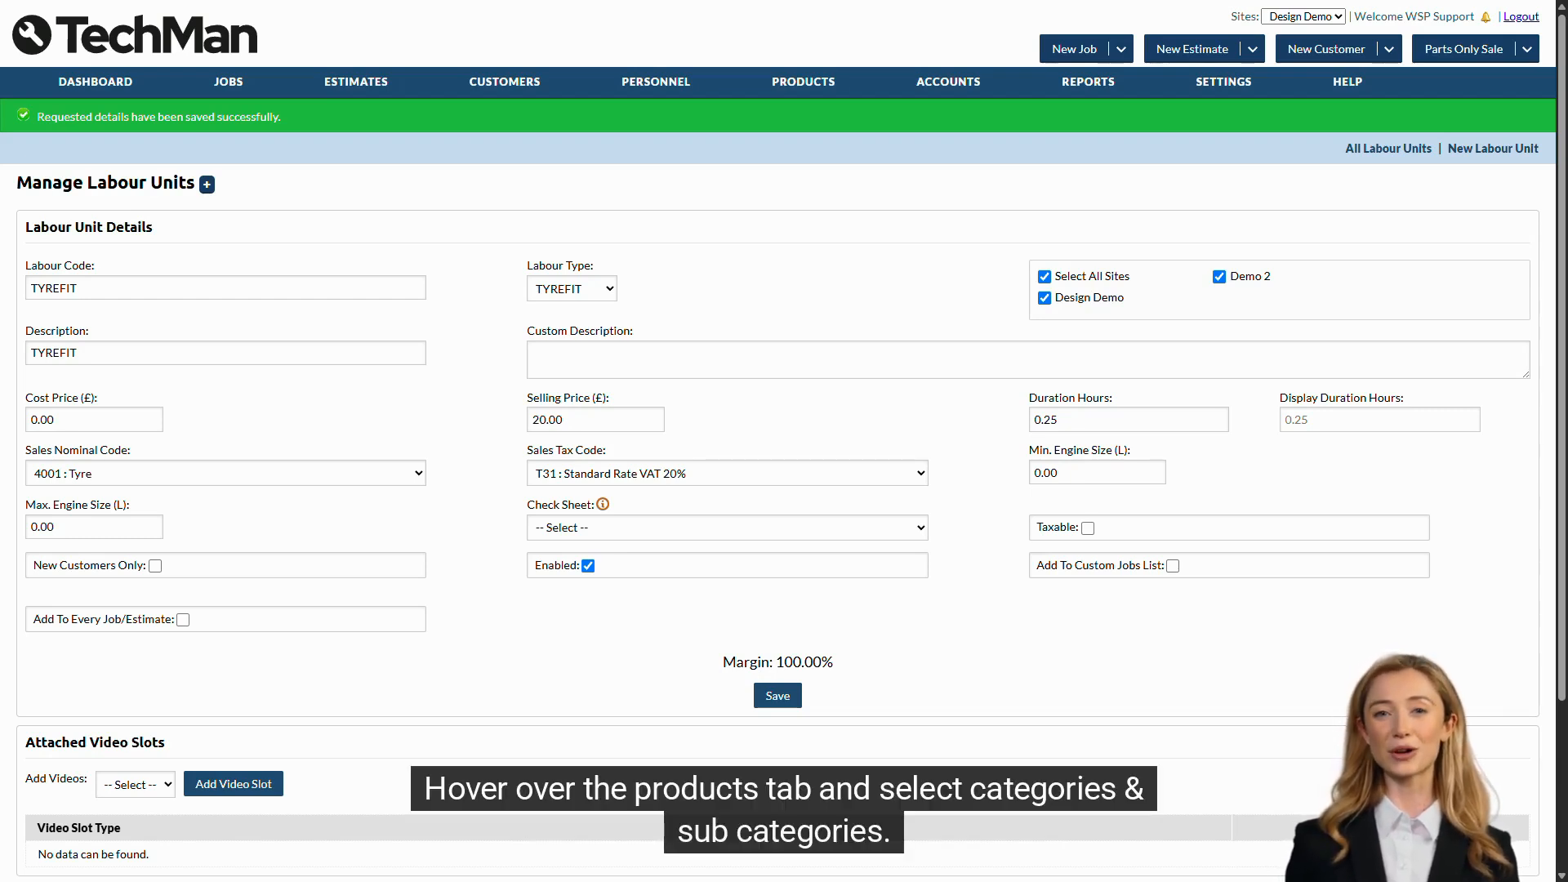
- Set the Tyres product category's sales nominal code to 4001 : Tyre and its sales tax code to T31 : Standard Rate VAT 20%
mouse_move(809, 83)
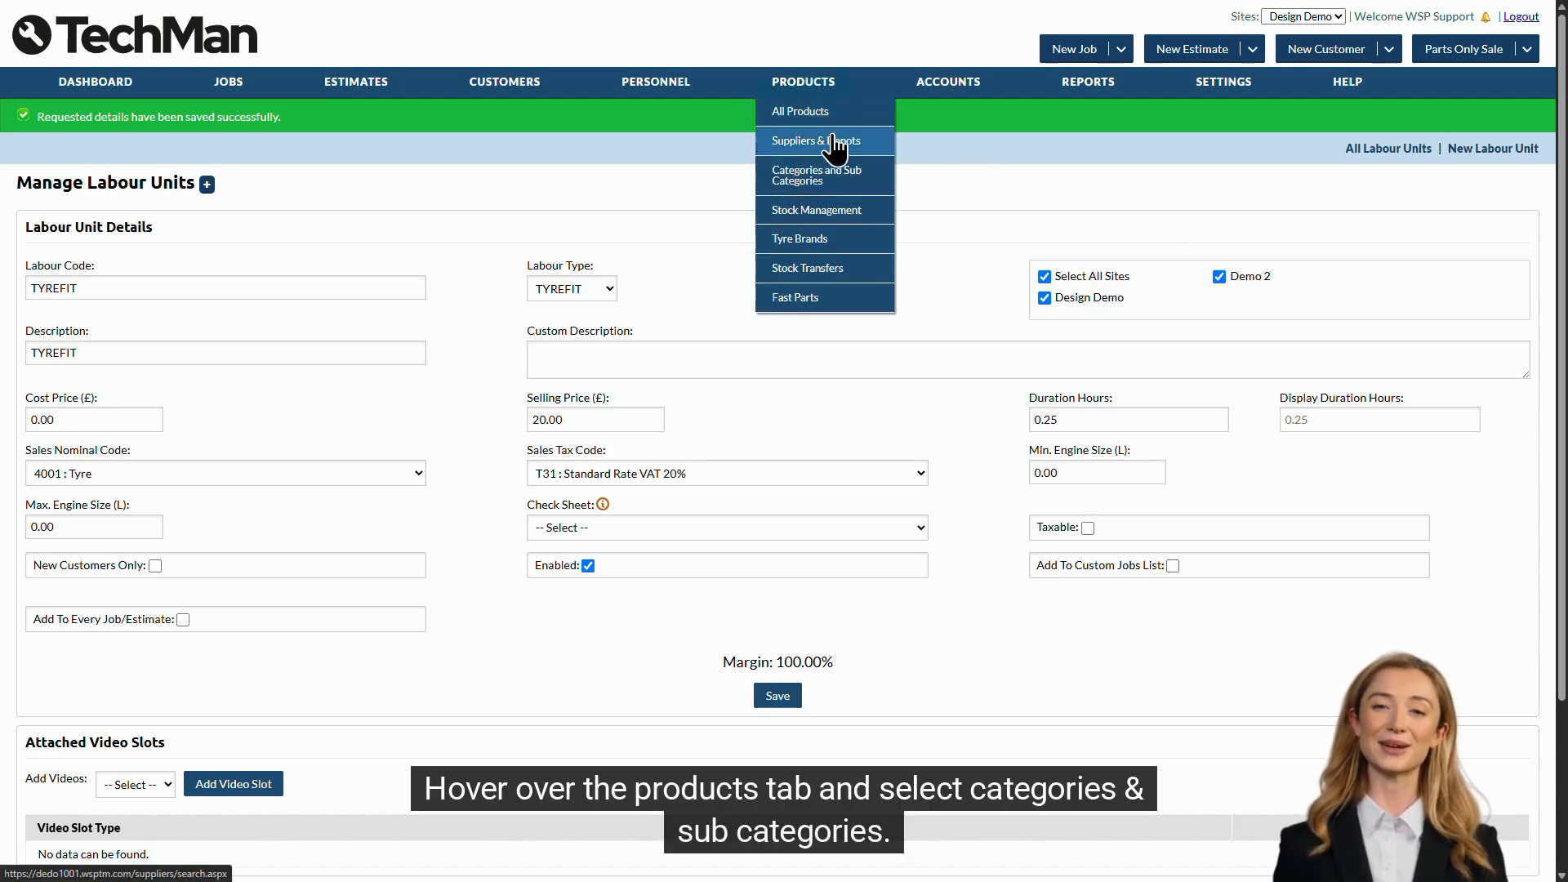
click(836, 183)
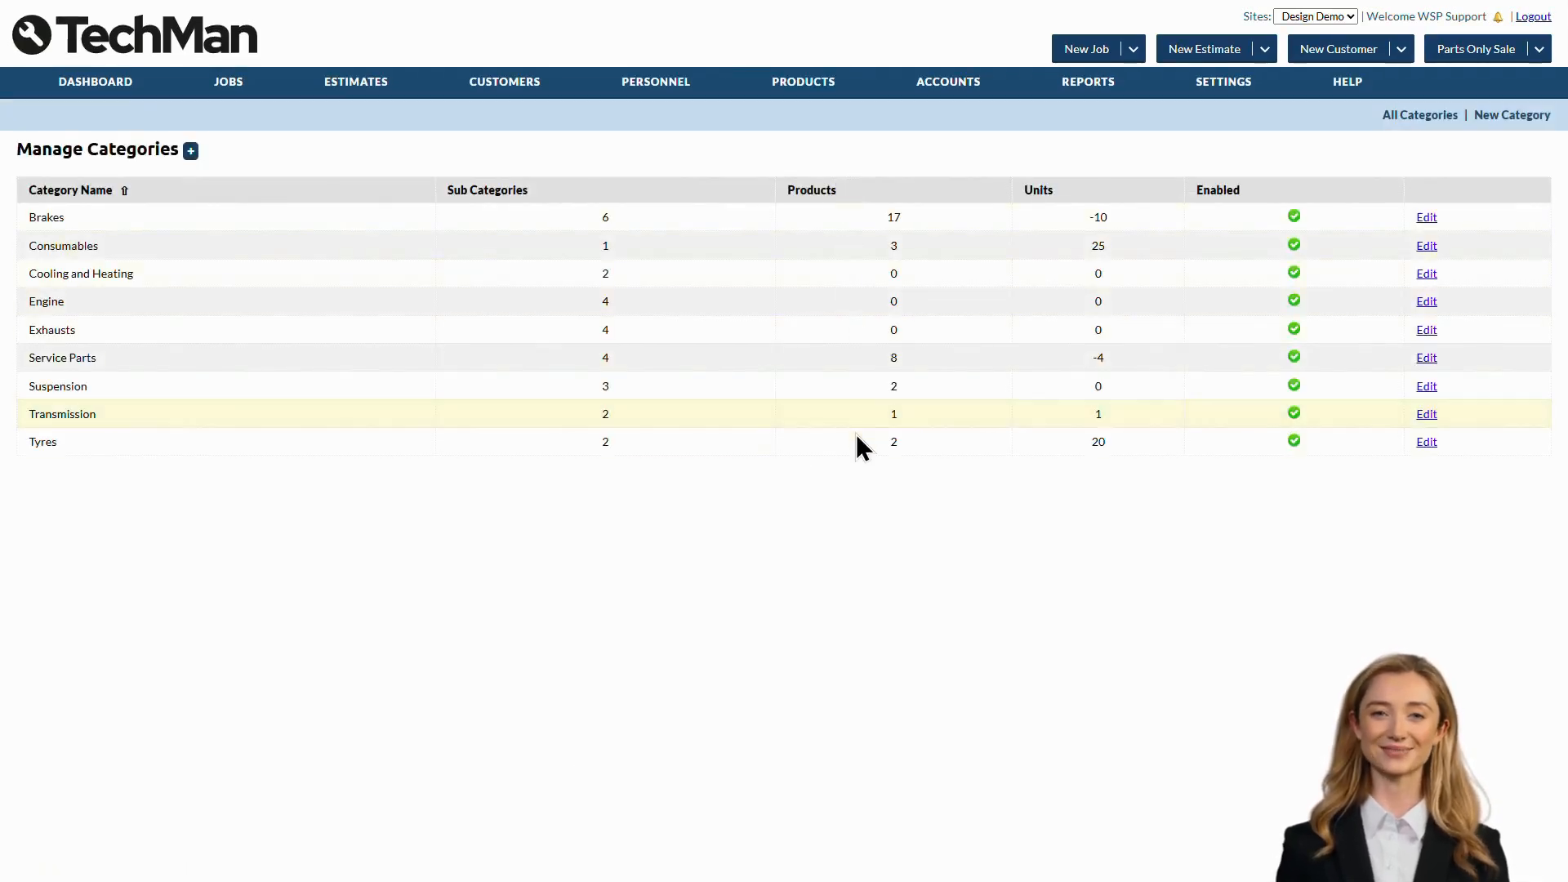
click(1427, 442)
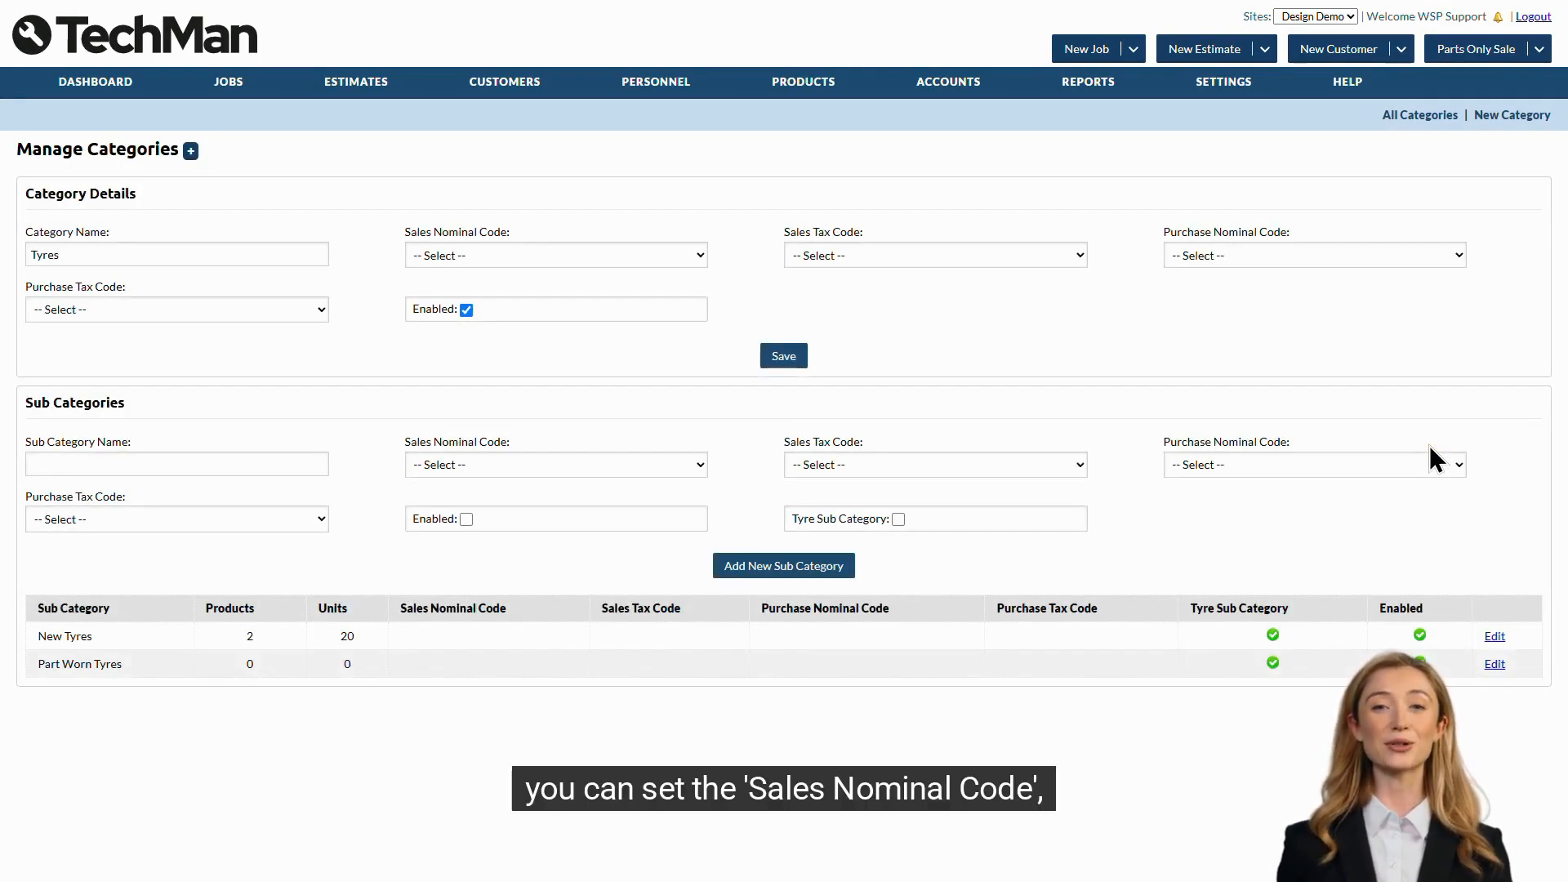
click(591, 260)
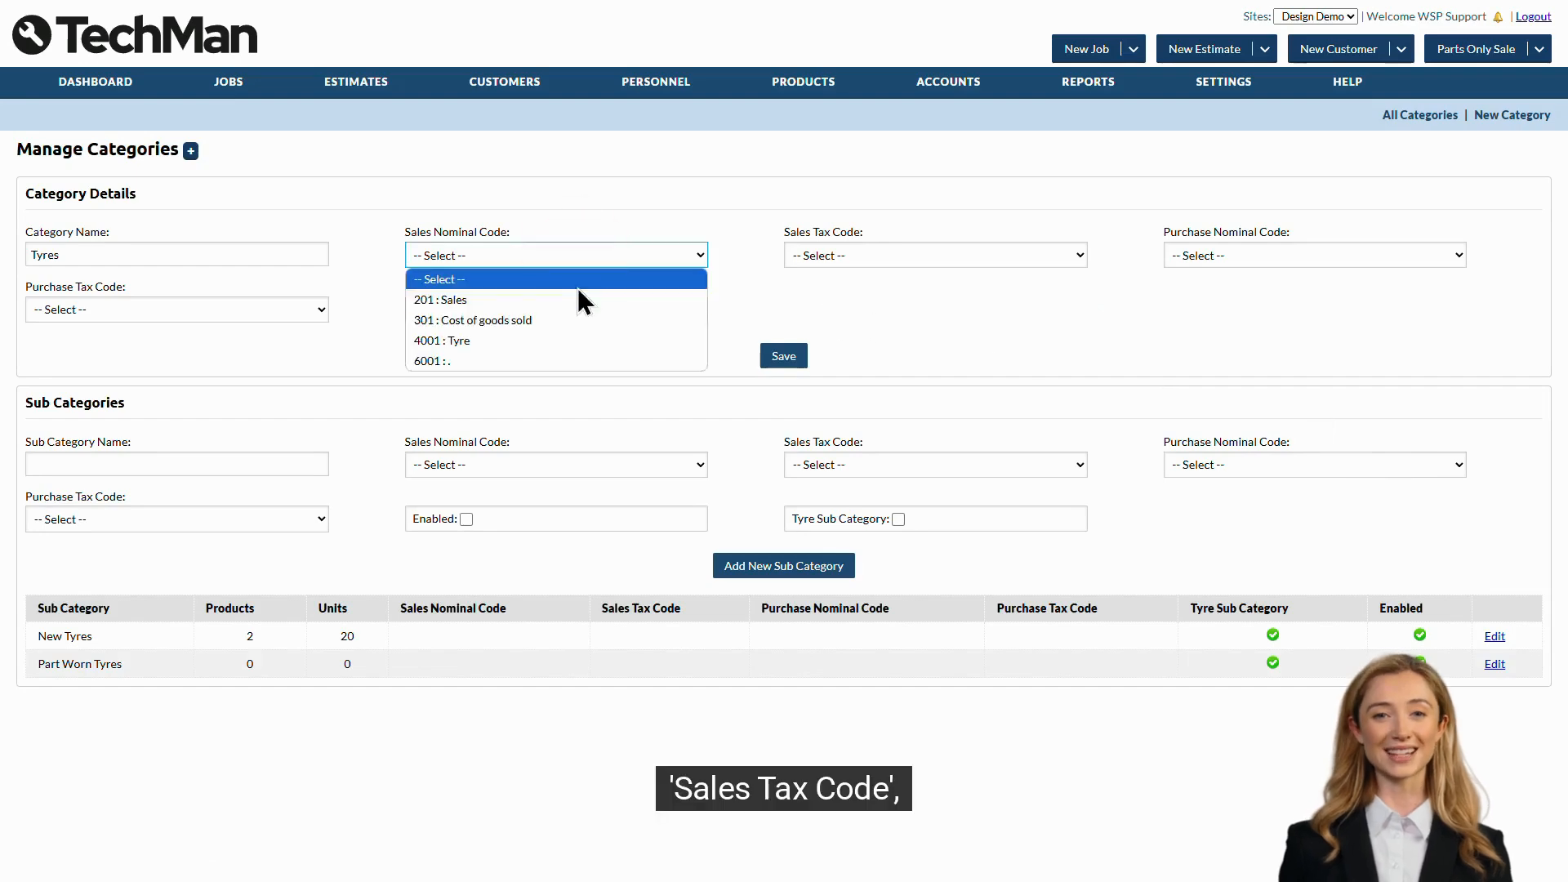
click(580, 340)
click(873, 259)
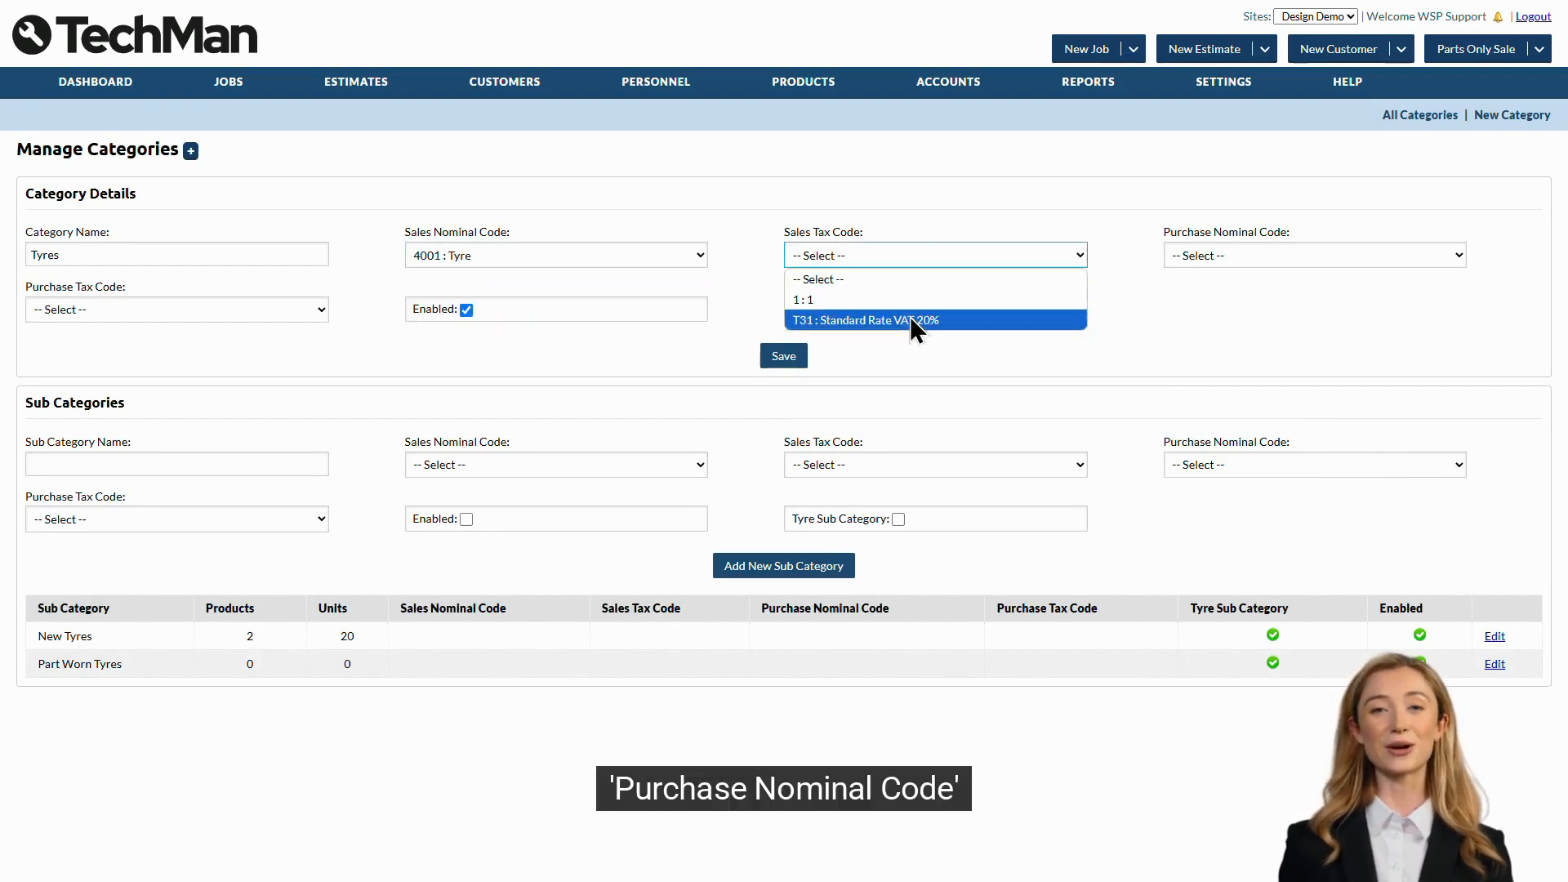
click(909, 319)
- Set the Tyres category's purchase nominal code to 4001 : Tyre and purchase tax code to T31 : Standard Rate VAT 20%, and save it
click(1190, 255)
click(1247, 341)
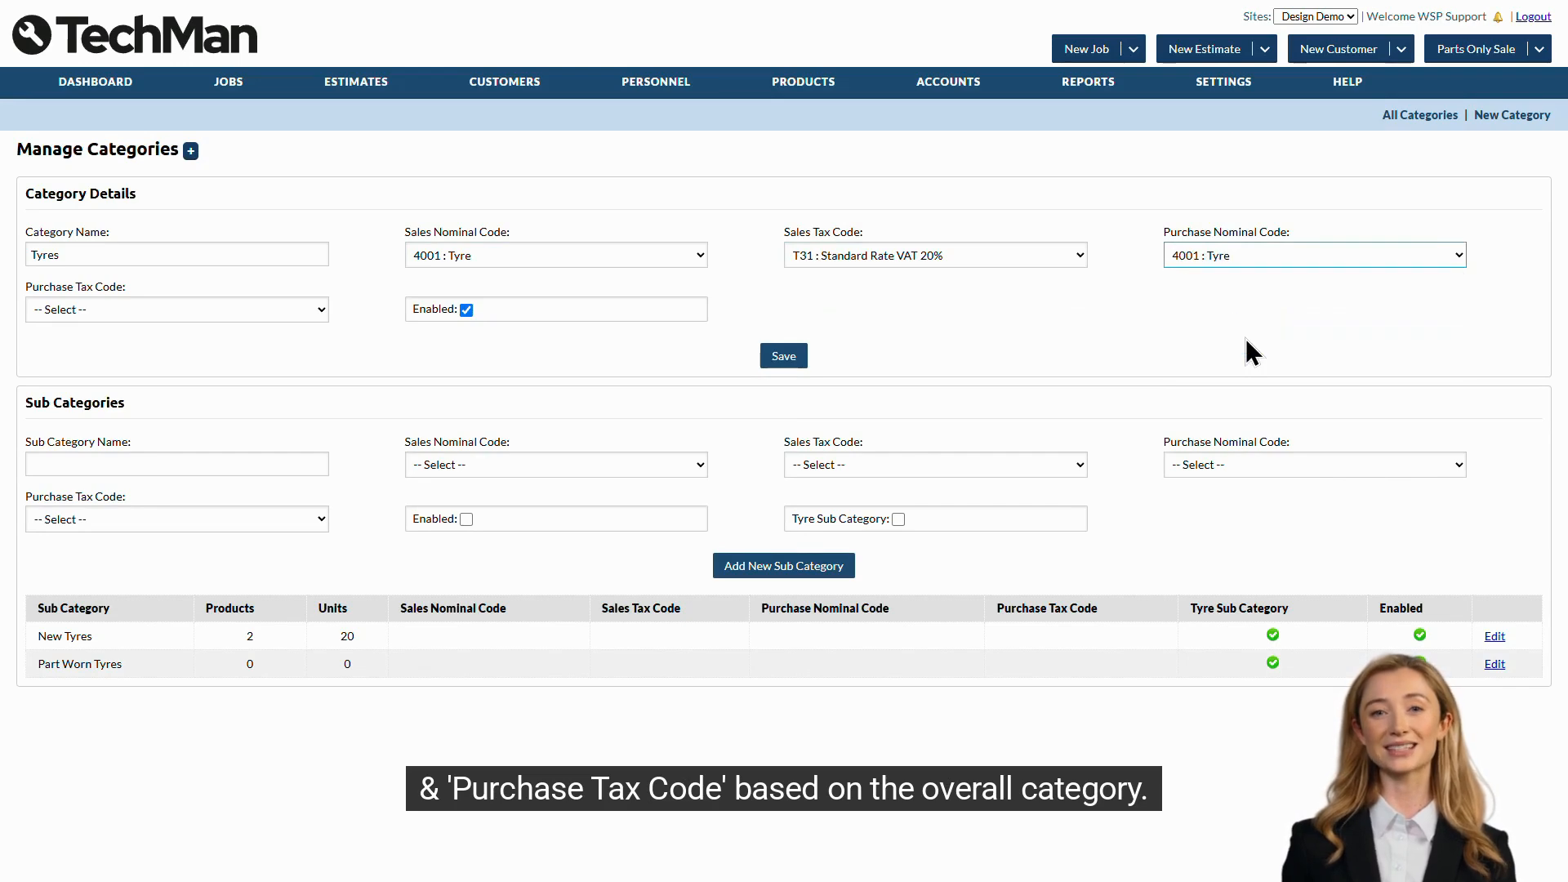
click(217, 309)
click(227, 369)
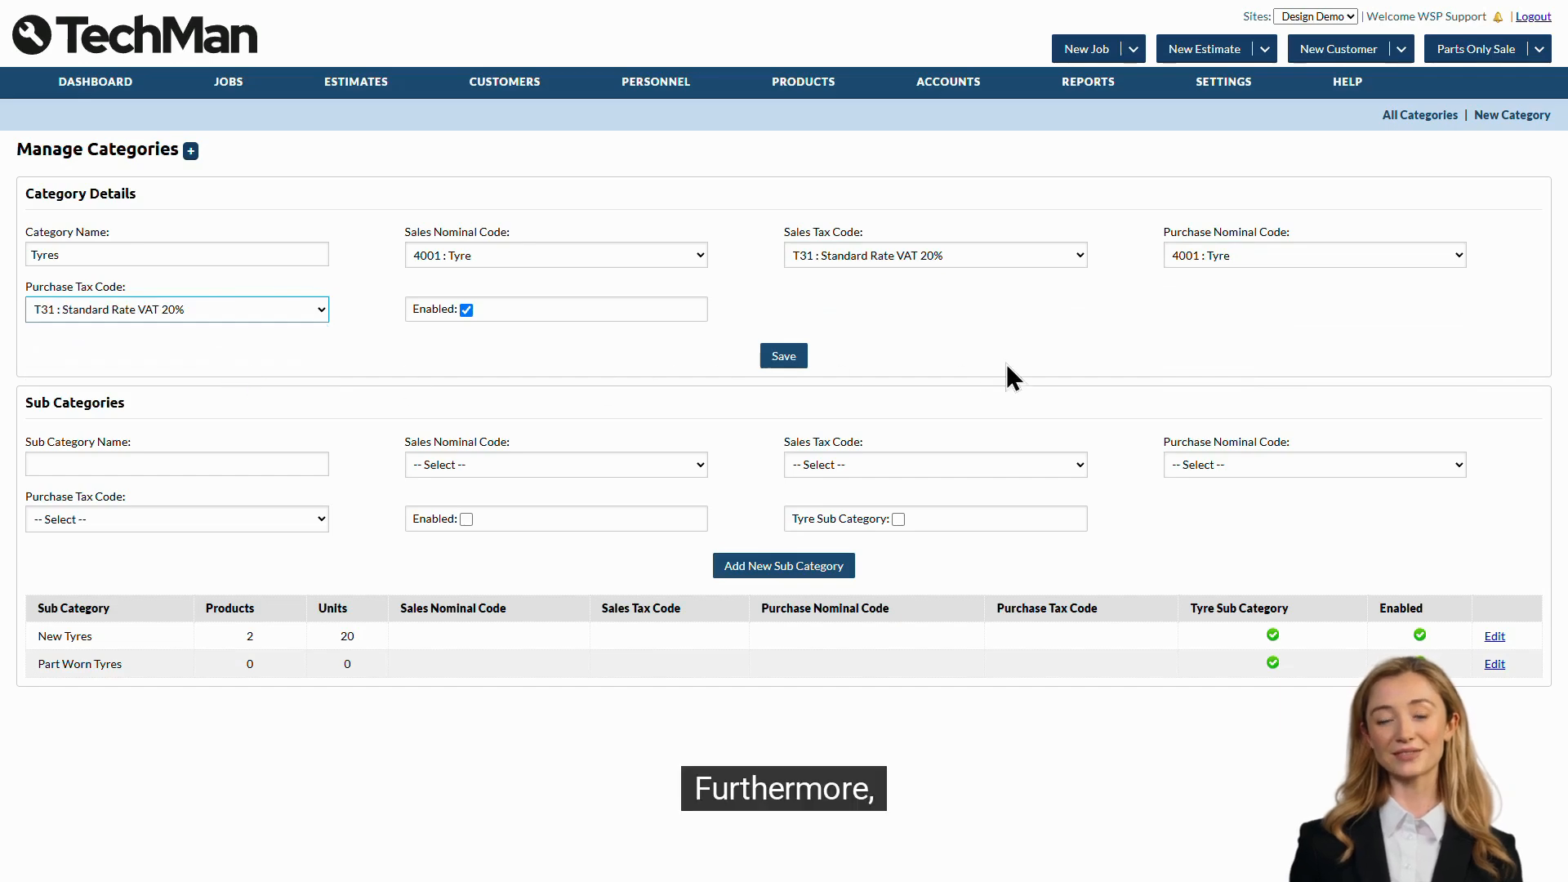
click(780, 359)
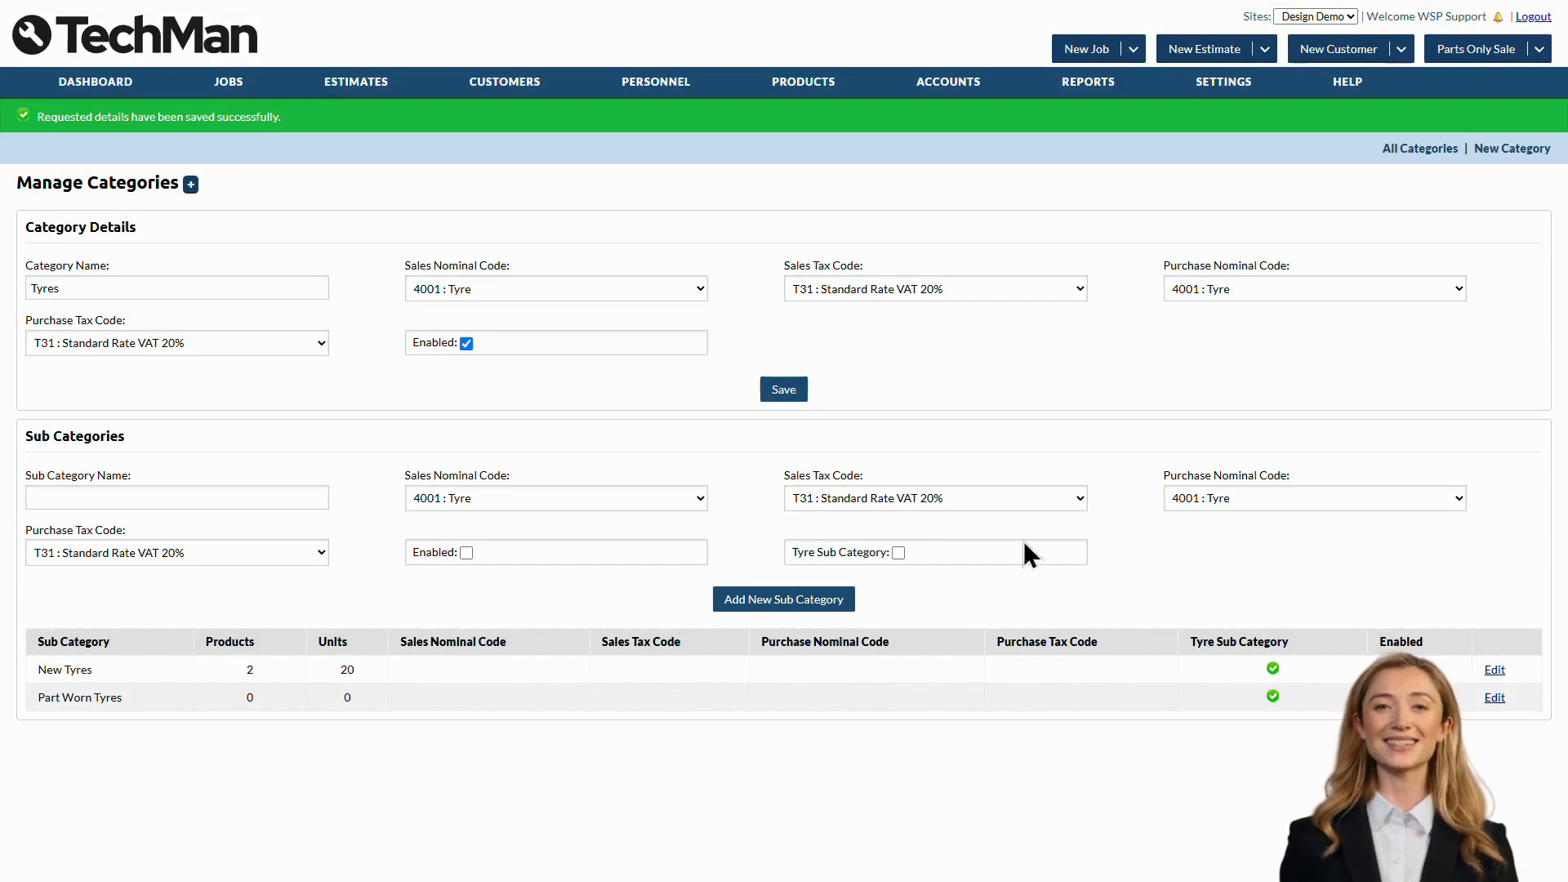
- Assign sales nominal 4001 : Tyre, sales tax T31 : Standard Rate VAT 20% and purchase nominal 4001 : Tyre to the New Tyres sub category and update it
click(1495, 676)
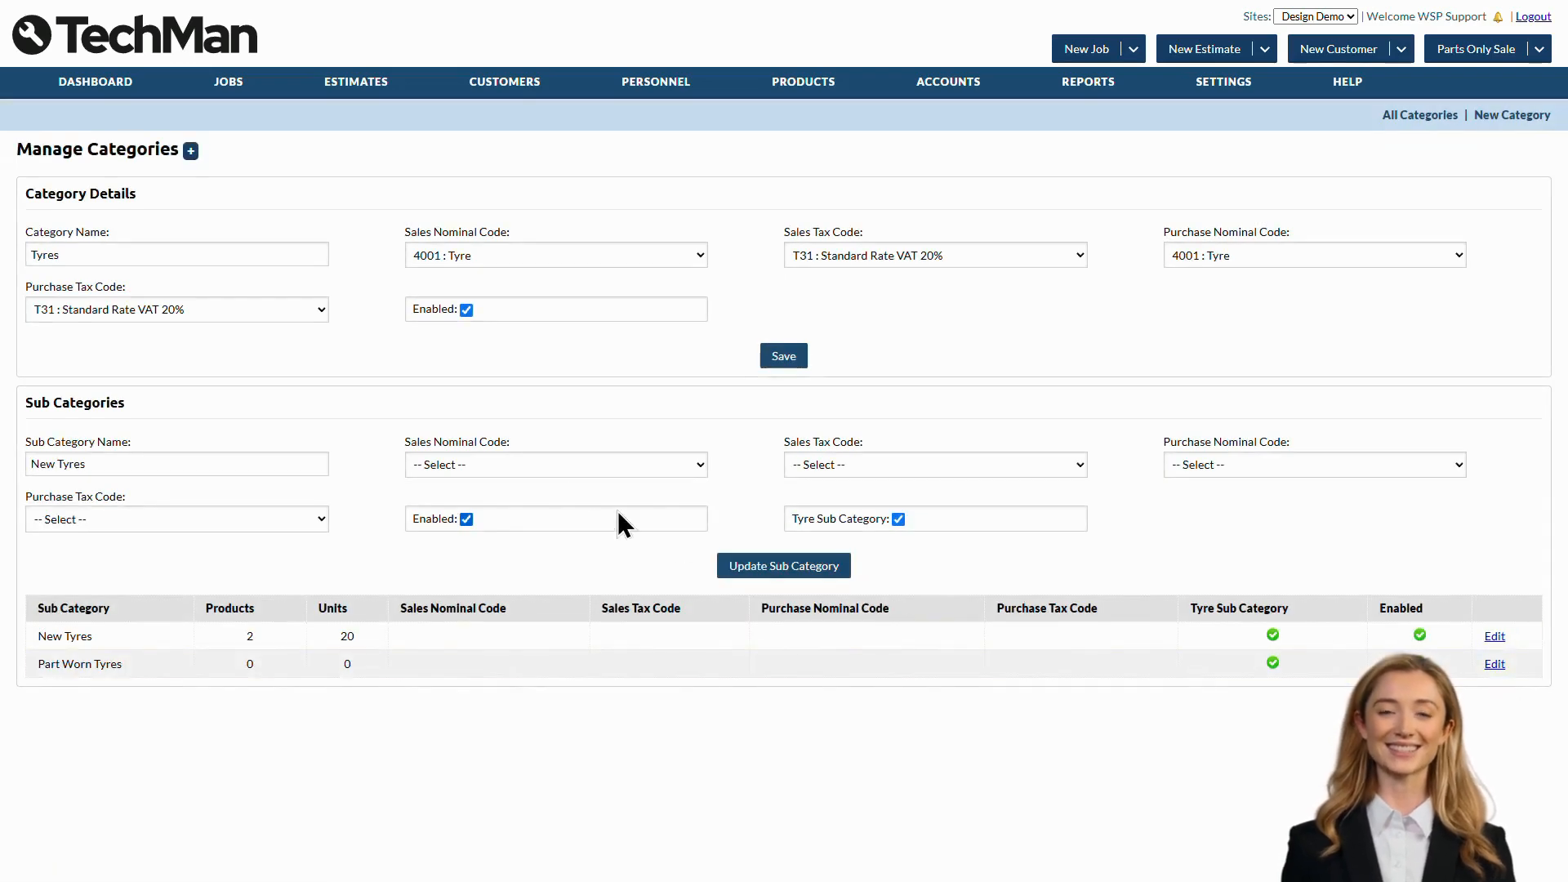
click(531, 465)
click(539, 548)
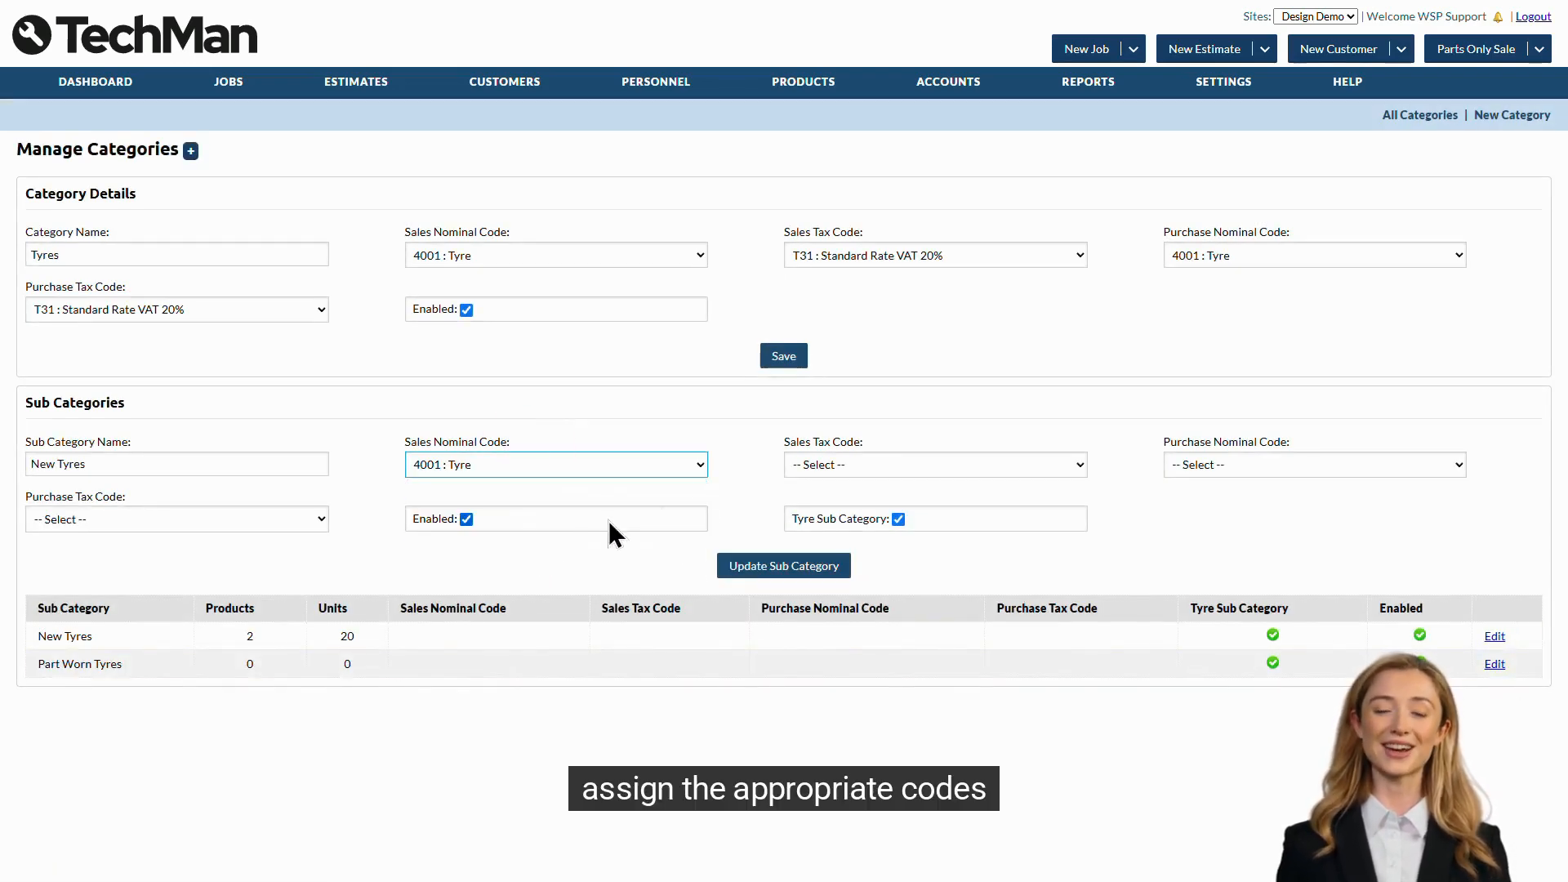
click(894, 465)
click(898, 529)
click(1257, 465)
click(1255, 550)
click(820, 566)
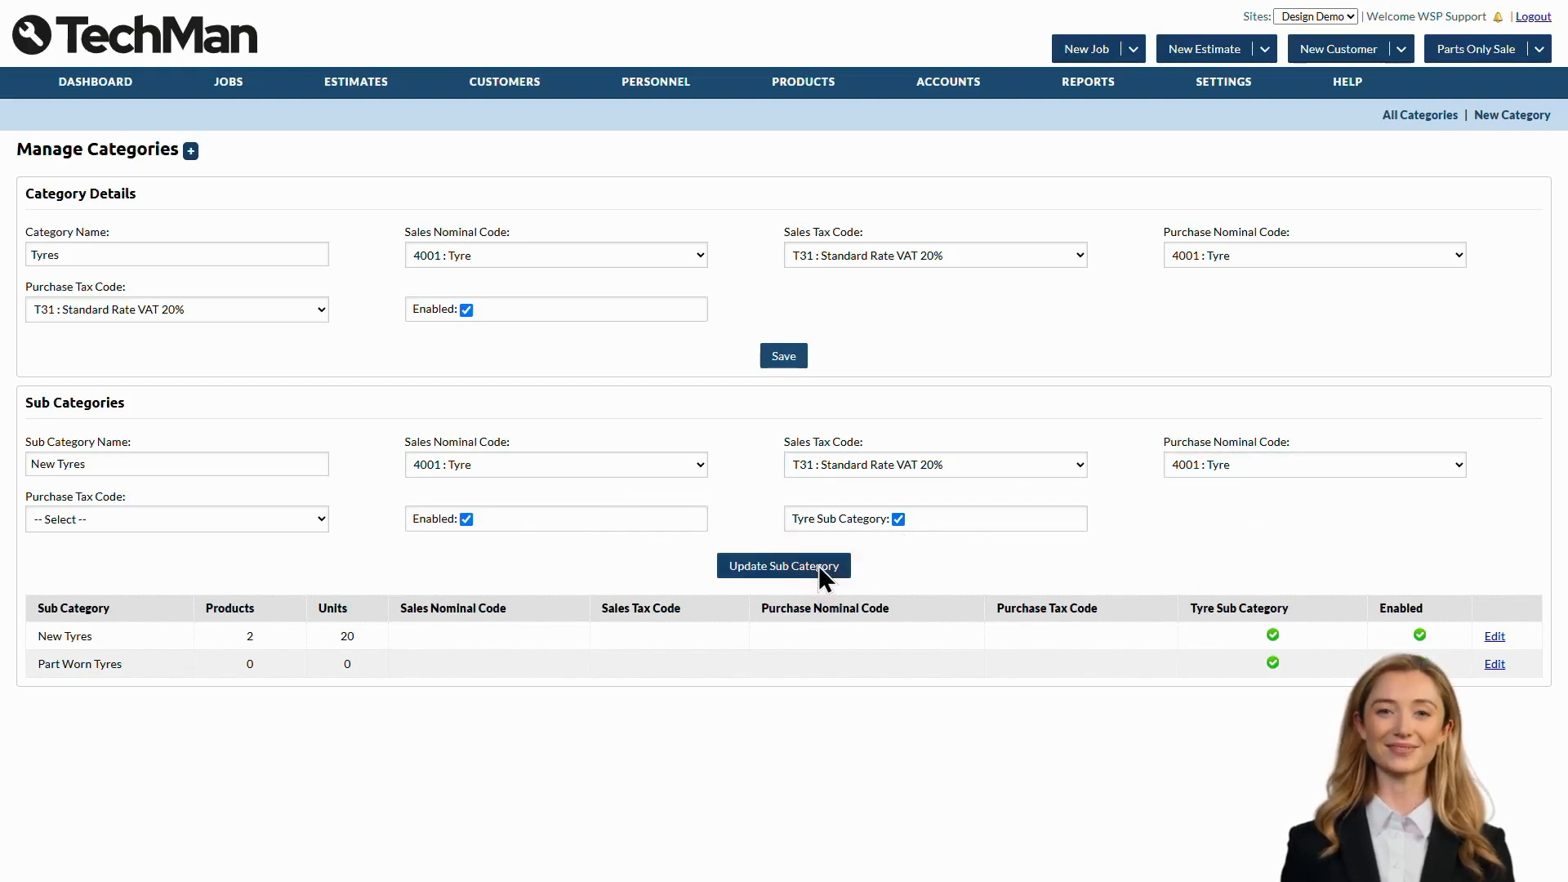